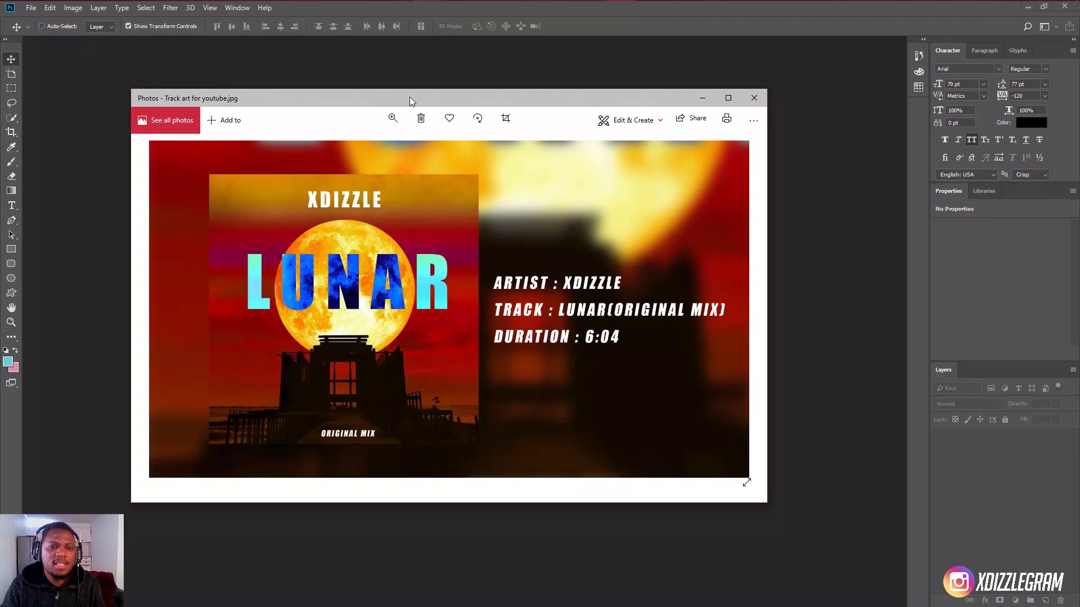
# Create a new HDTV 1080p document (1920 x 1080 px, 72 ppi) from the Film & Video presets
pyautogui.moveTo(429, 95); pyautogui.dragTo(462, 90)
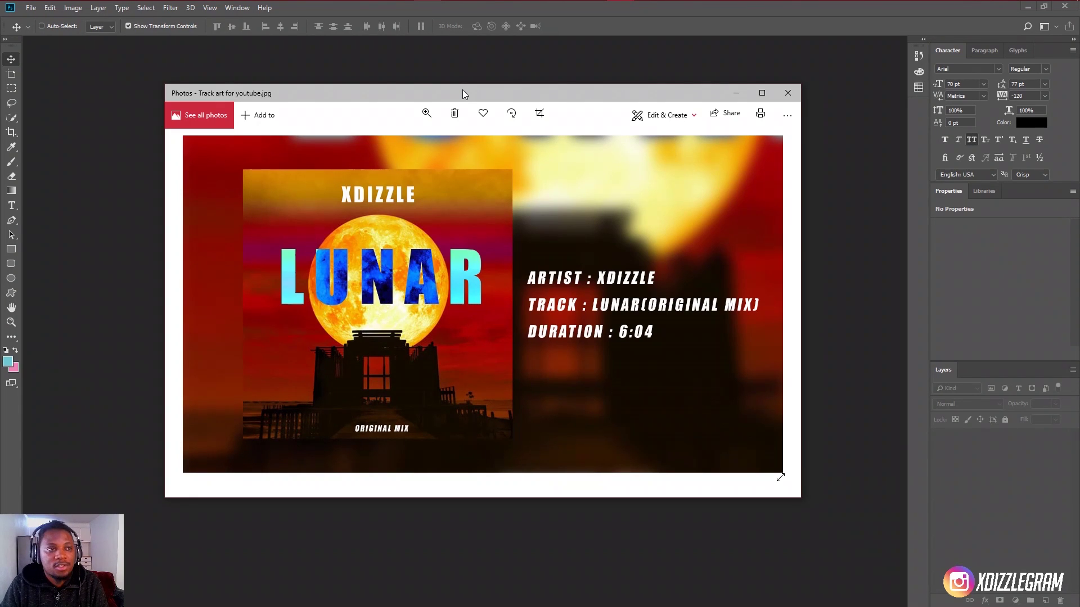
pyautogui.click(89, 62)
pyautogui.click(31, 8)
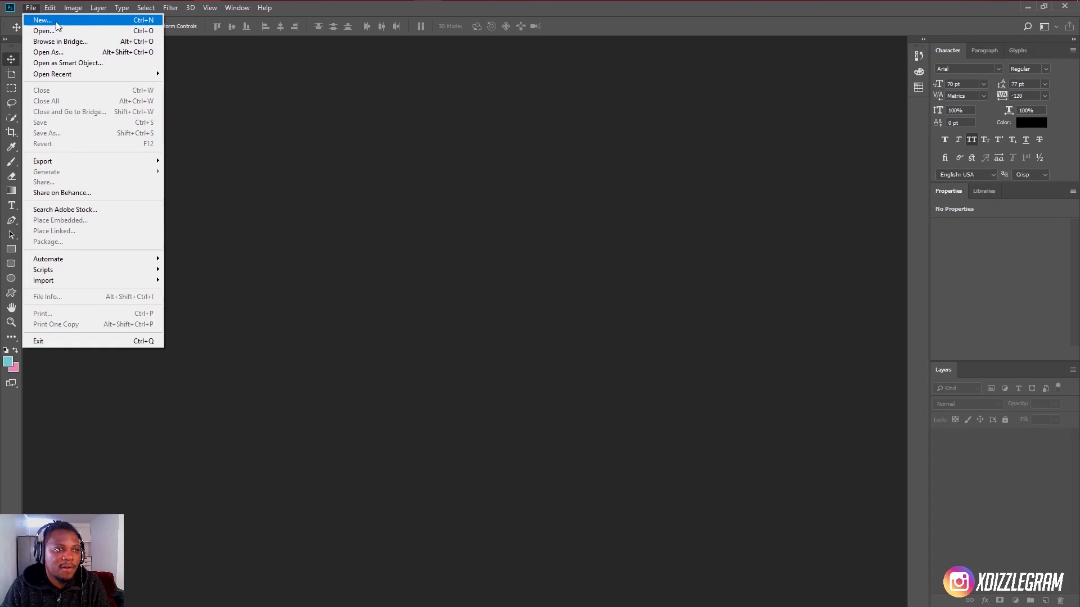
pyautogui.click(45, 20)
pyautogui.moveTo(549, 103); pyautogui.dragTo(622, 75)
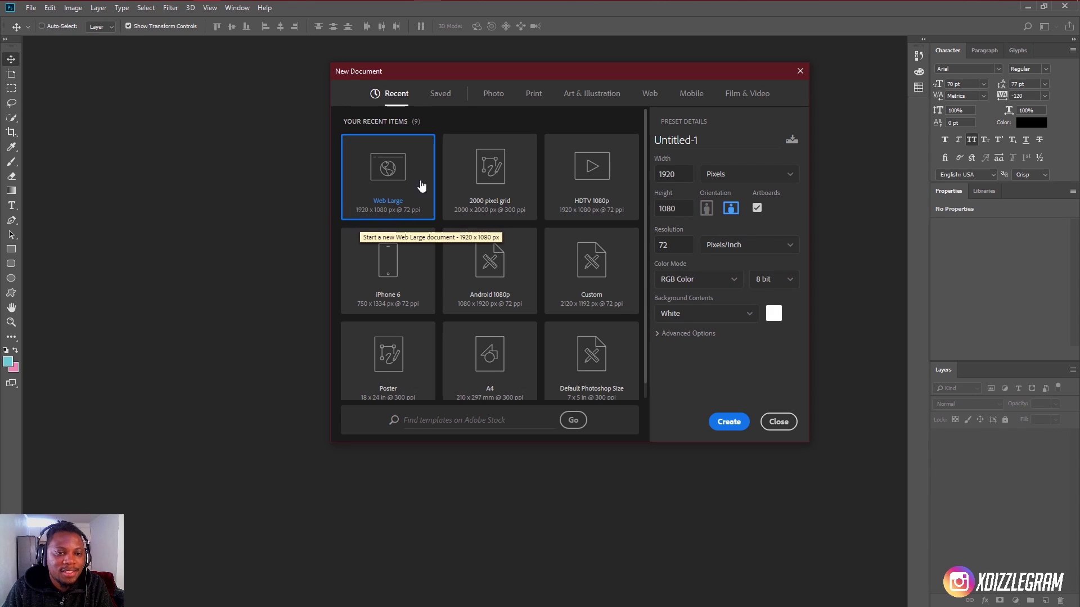
pyautogui.click(752, 94)
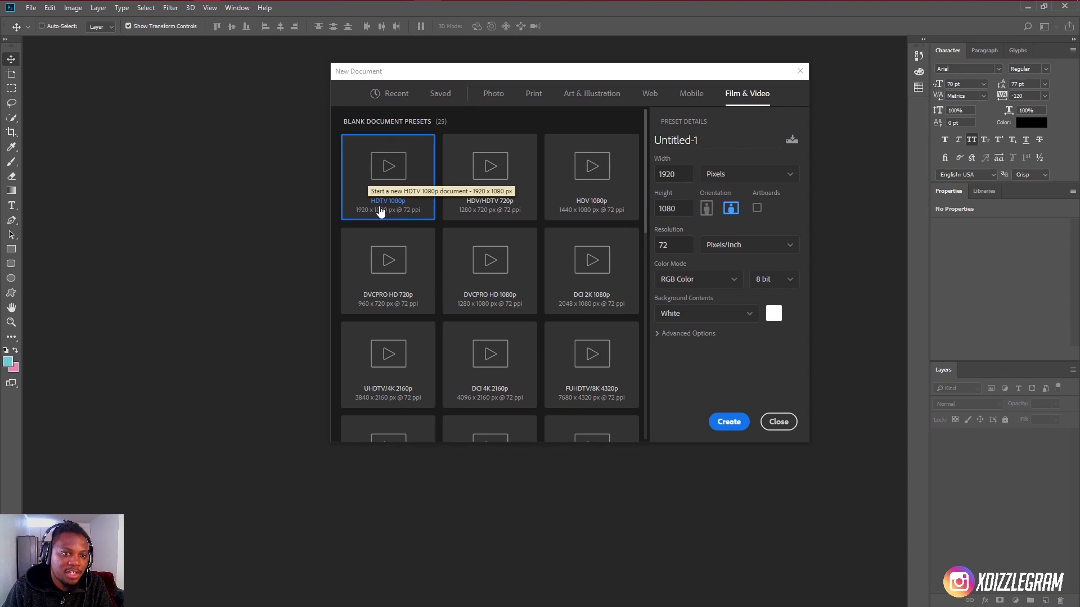
pyautogui.click(734, 426)
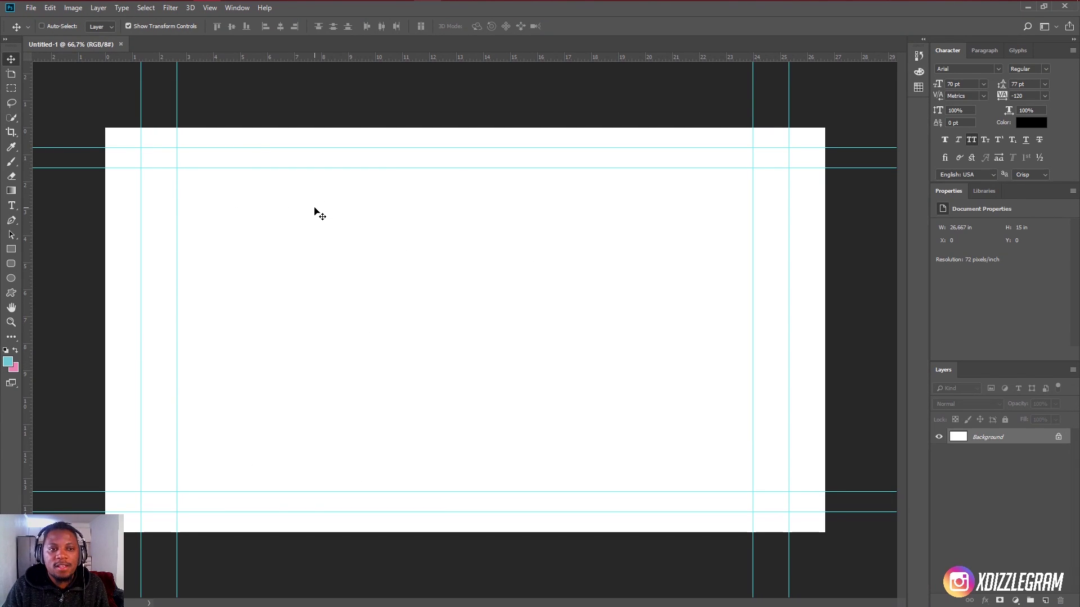
# Drag Lunar Art.jpg from the Youtube Track art folder into the Photoshop document
pyautogui.hotkey('alt', 'Tab')
pyautogui.hotkey('alt', 'Tab')
pyautogui.hotkey('alt', 'Tab')
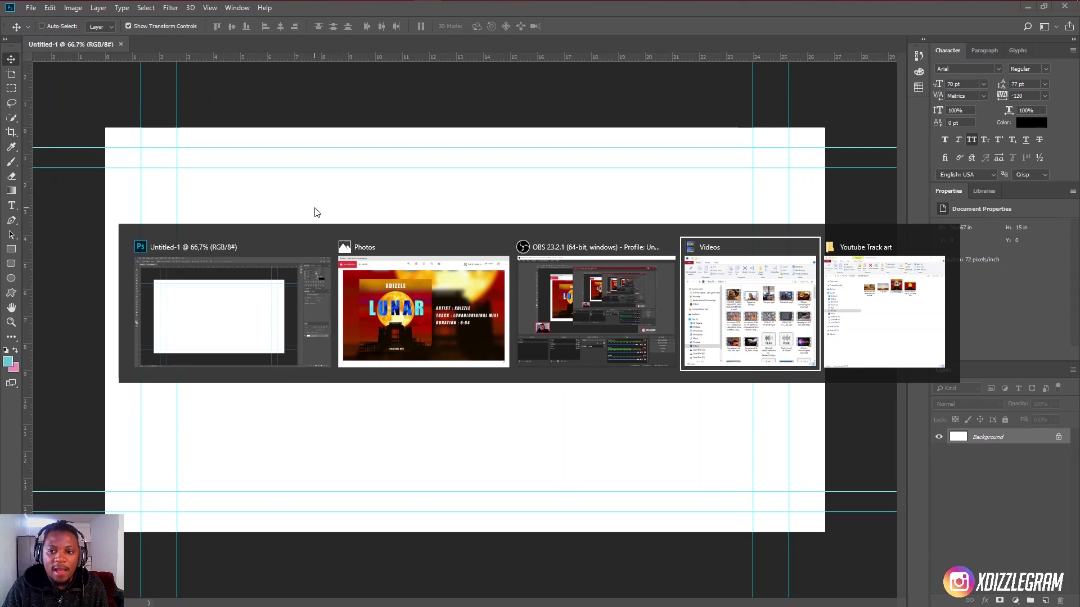
pyautogui.hotkey('alt', 'Tab')
pyautogui.click(917, 286)
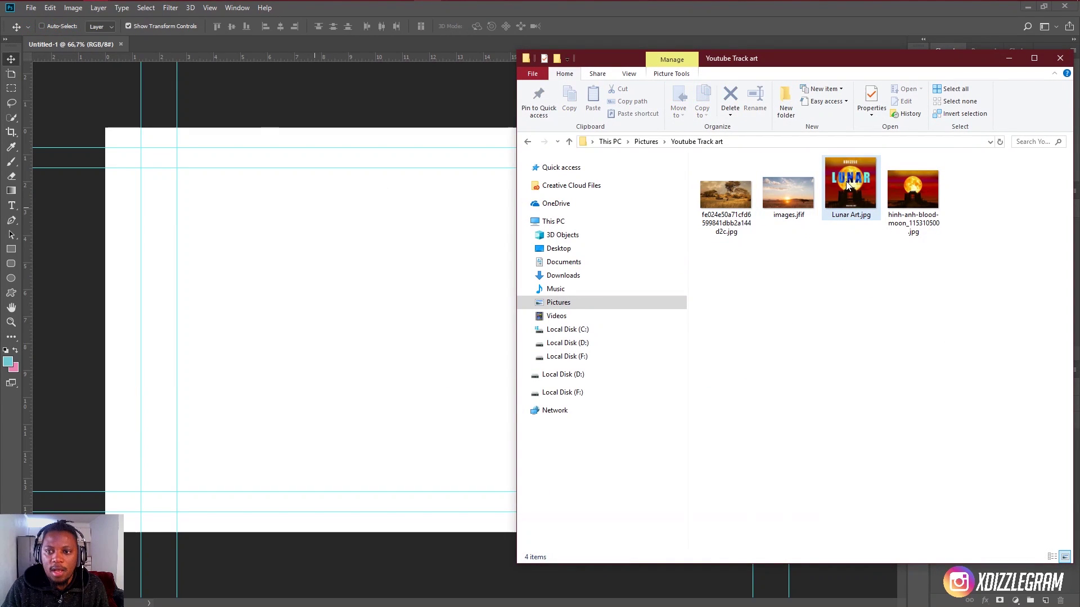
pyautogui.moveTo(851, 189); pyautogui.dragTo(299, 252)
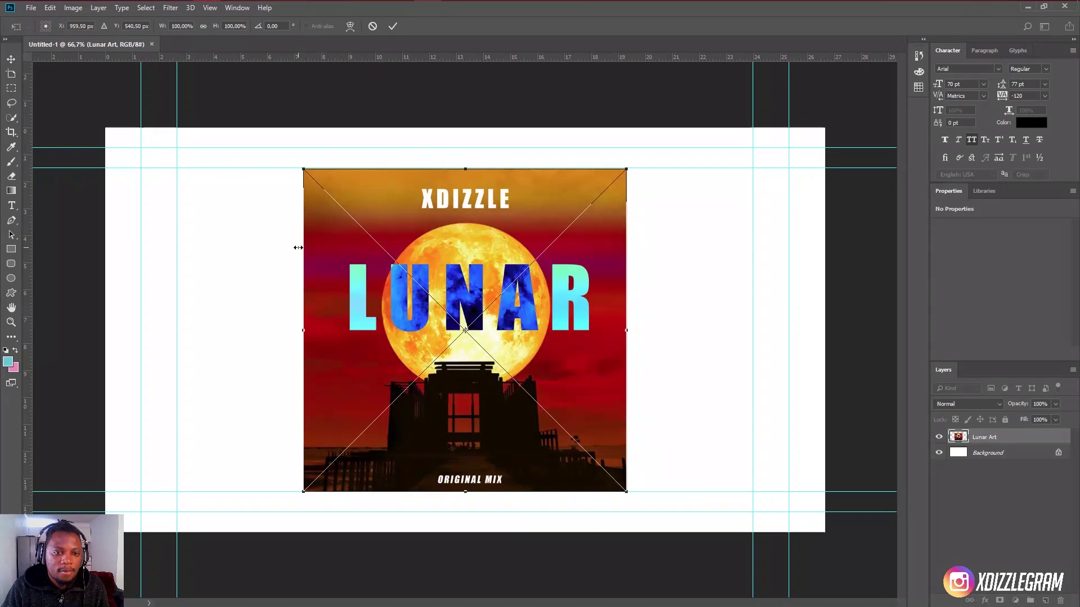
# Move the cover art left to snap to the left guides and commit the placement
pyautogui.moveTo(487, 247); pyautogui.dragTo(456, 231)
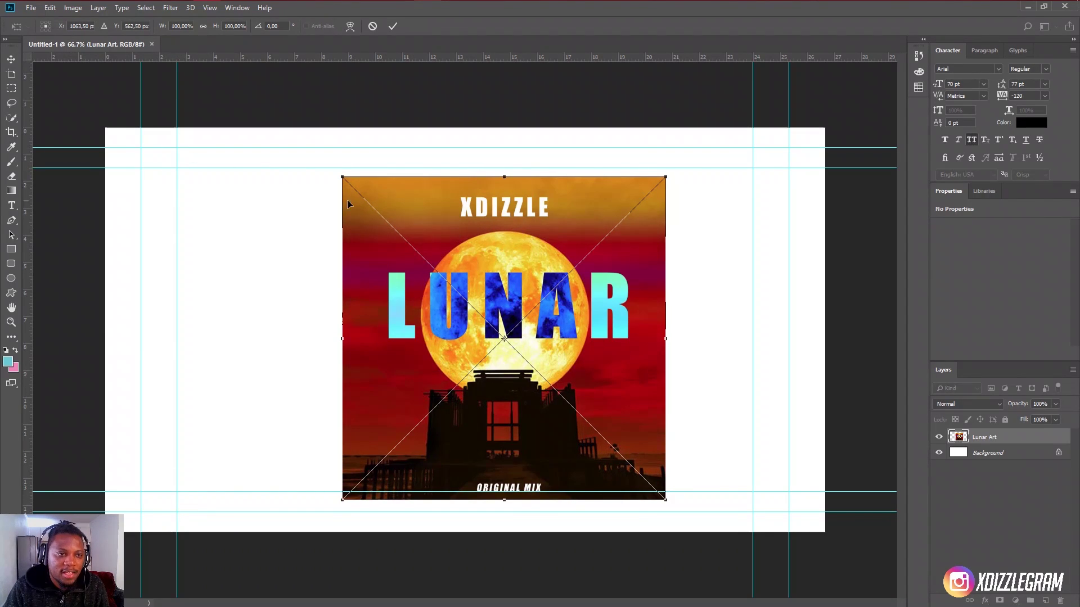
pyautogui.moveTo(477, 214); pyautogui.dragTo(325, 229)
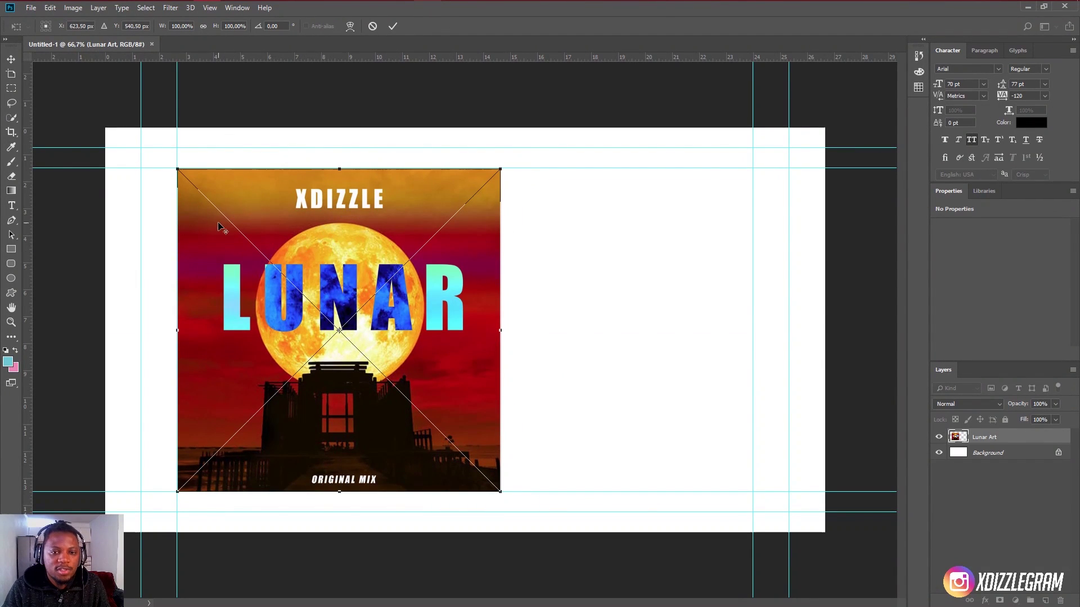
pyautogui.hotkey('alt', 'Tab')
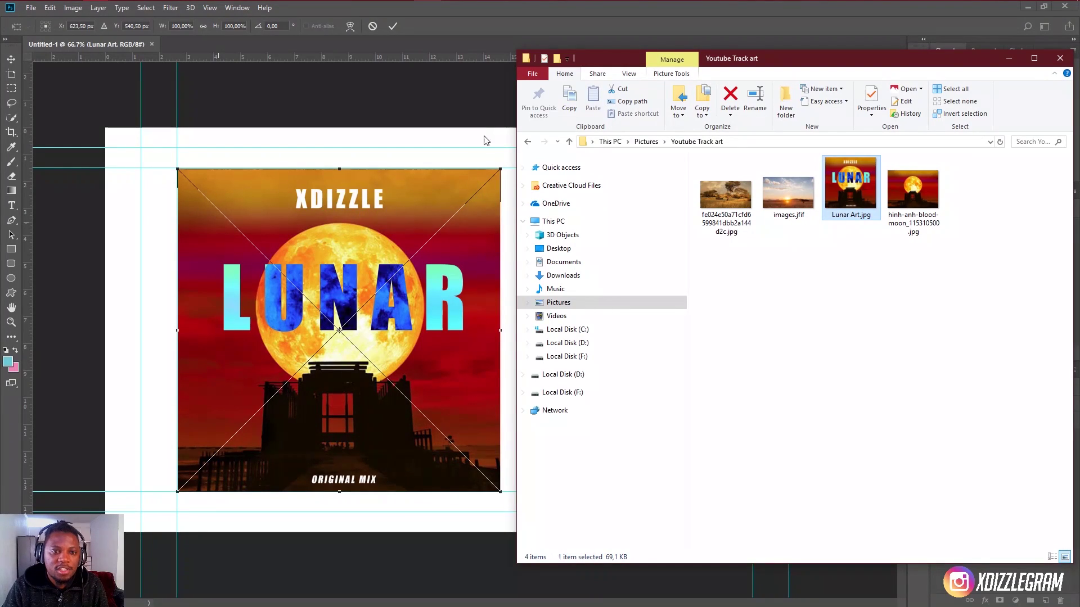
pyautogui.click(394, 36)
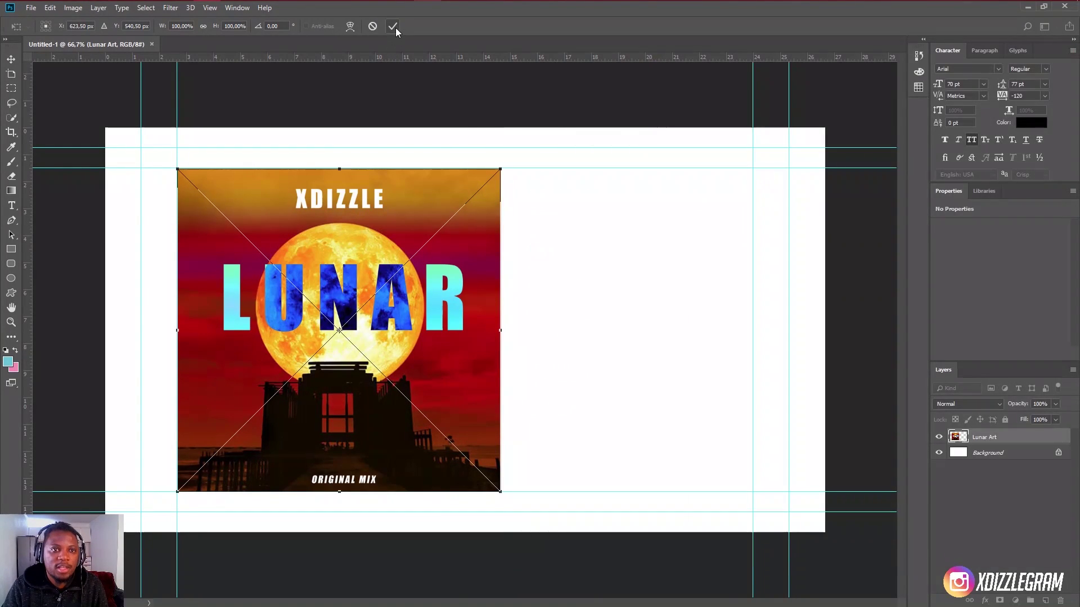
pyautogui.click(393, 26)
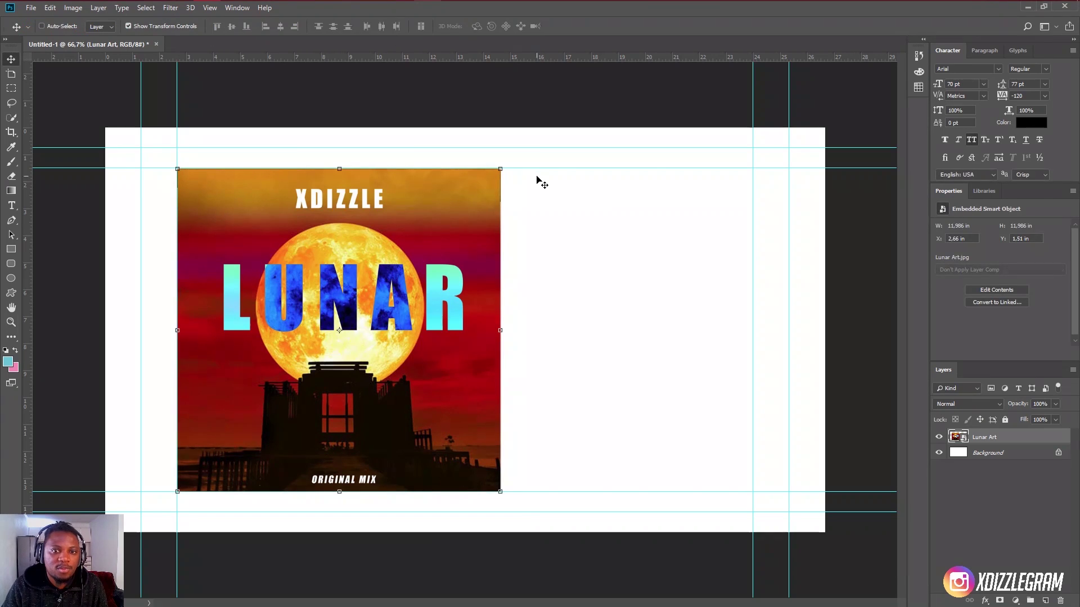
pyautogui.hotkey('alt', 'Tab')
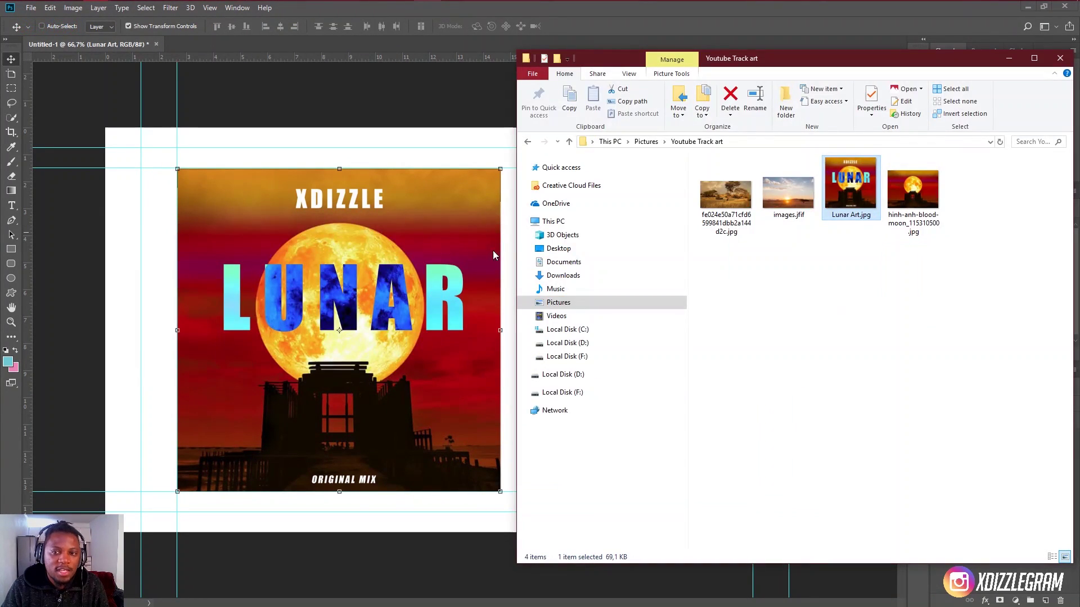
# Preview the blood-moon photo in Photos, then drag it onto the Photoshop canvas
pyautogui.click(917, 197)
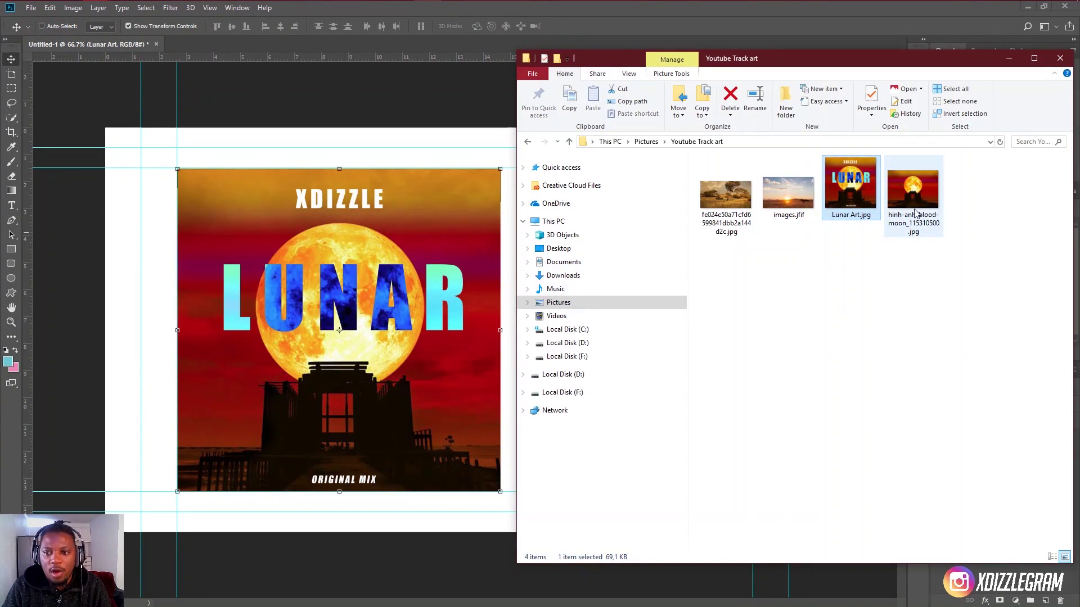
pyautogui.doubleClick(916, 193)
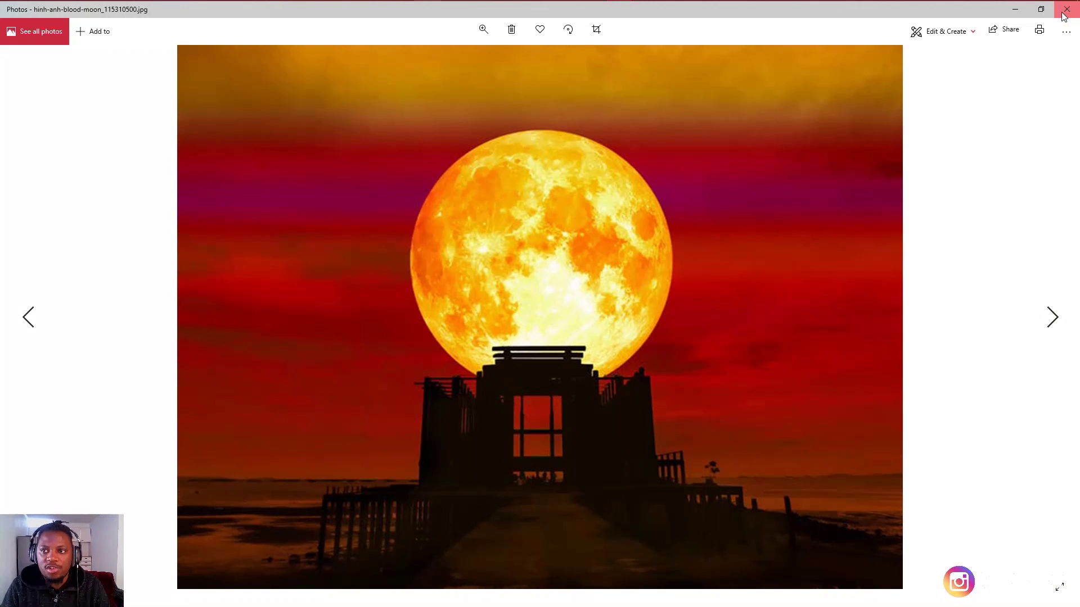
pyautogui.click(1066, 11)
pyautogui.moveTo(935, 197); pyautogui.dragTo(396, 158)
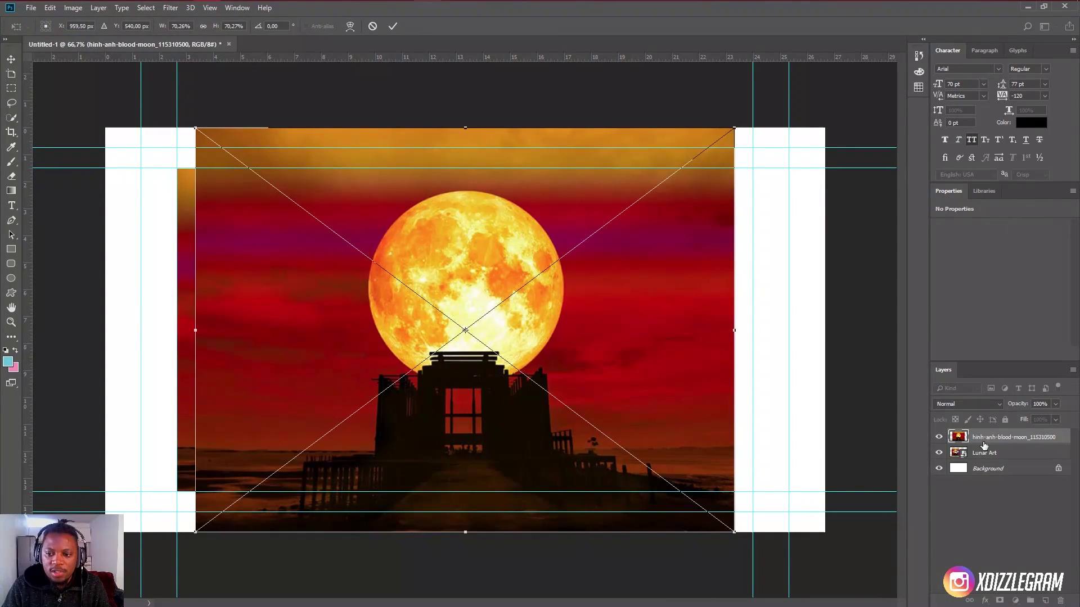
# Move the blood-moon layer below Lunar Art and scale it to fill the canvas, moon on the right
pyautogui.click(394, 26)
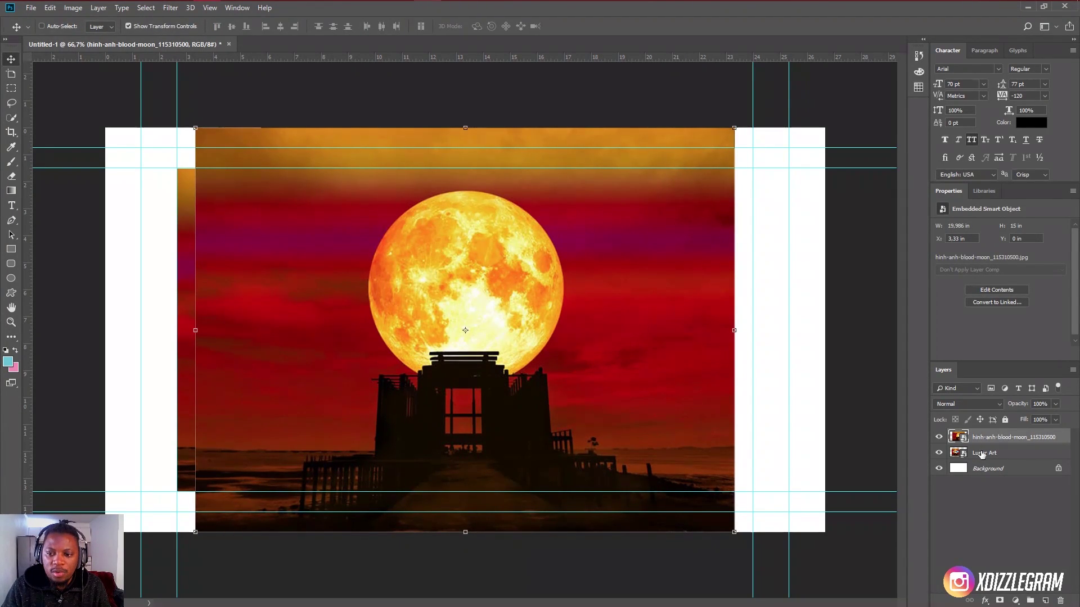
pyautogui.moveTo(986, 438); pyautogui.dragTo(995, 455)
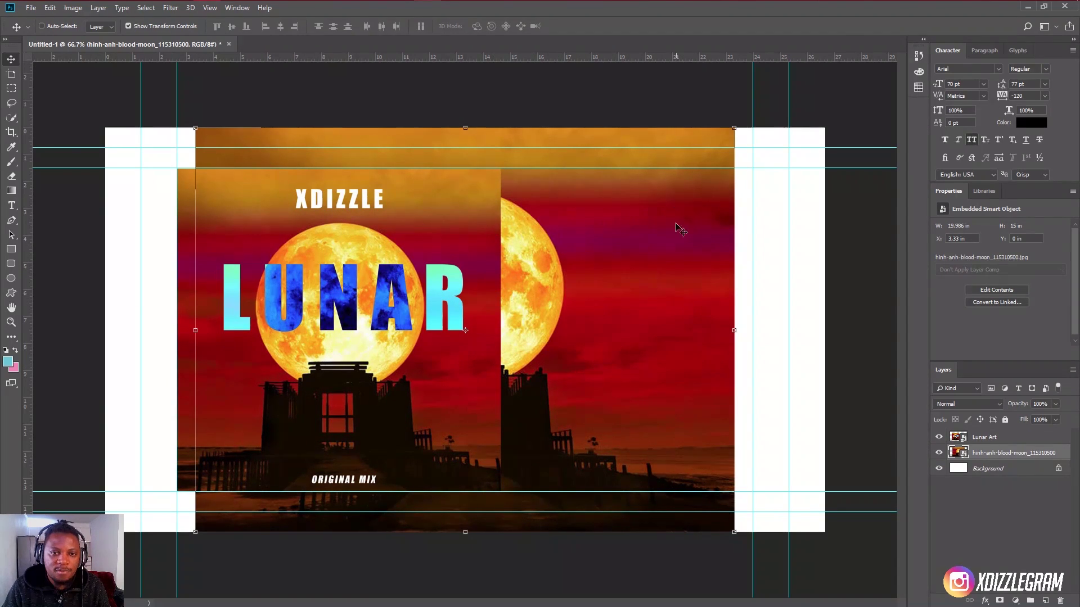
pyautogui.moveTo(630, 281); pyautogui.dragTo(535, 270)
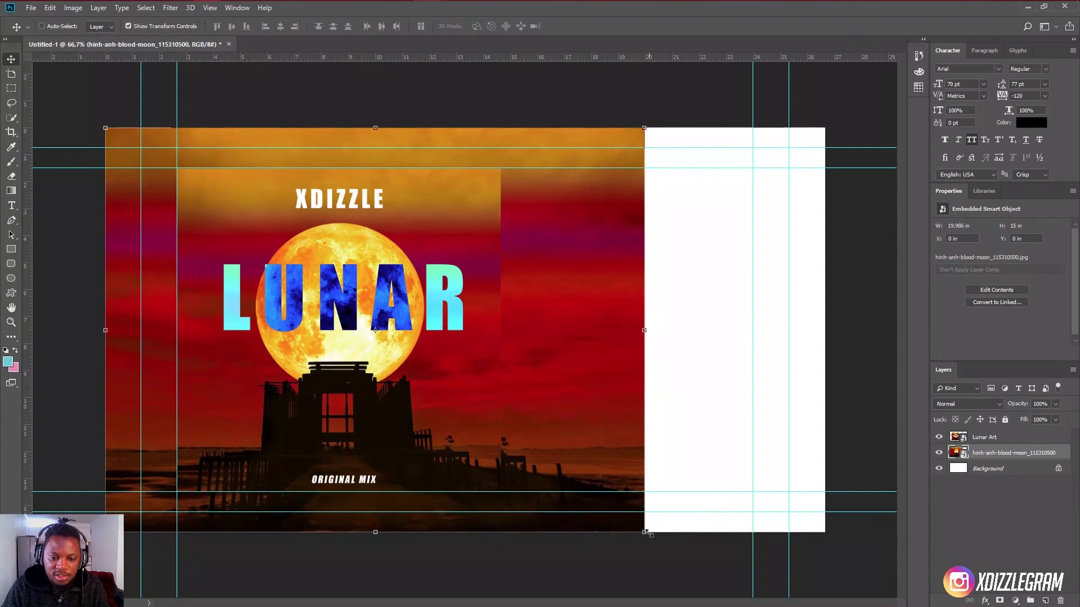
pyautogui.moveTo(647, 532); pyautogui.dragTo(850, 606)
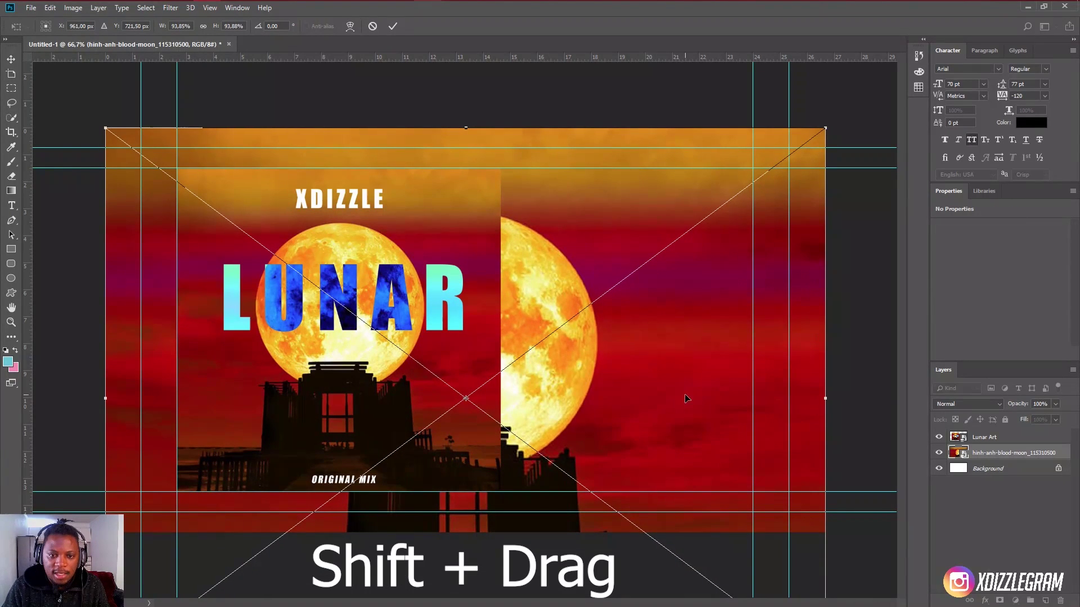
pyautogui.moveTo(660, 387); pyautogui.dragTo(754, 365)
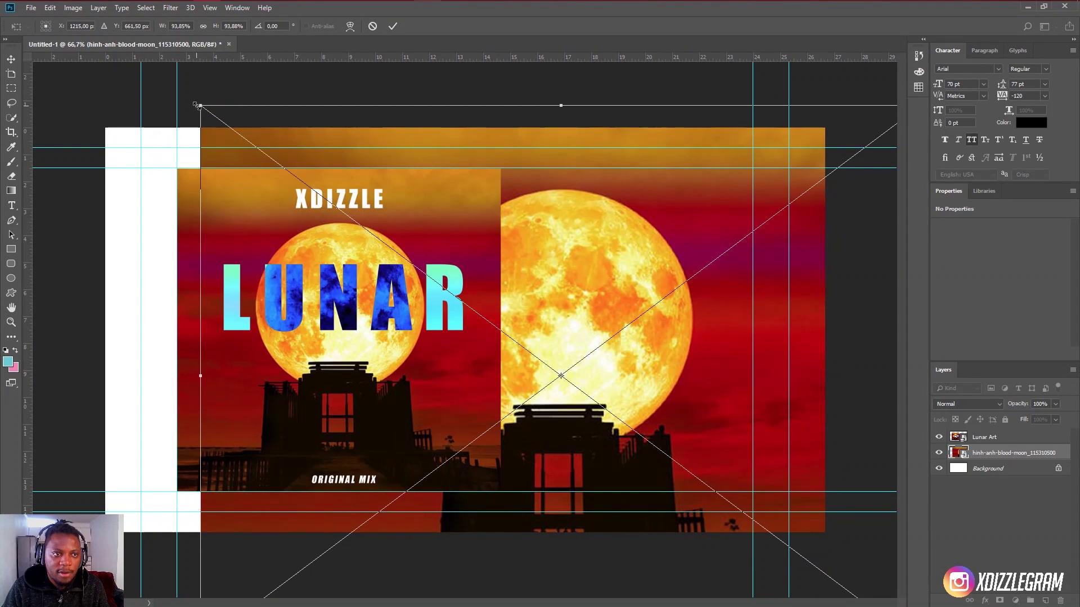
pyautogui.moveTo(197, 105); pyautogui.dragTo(109, 29)
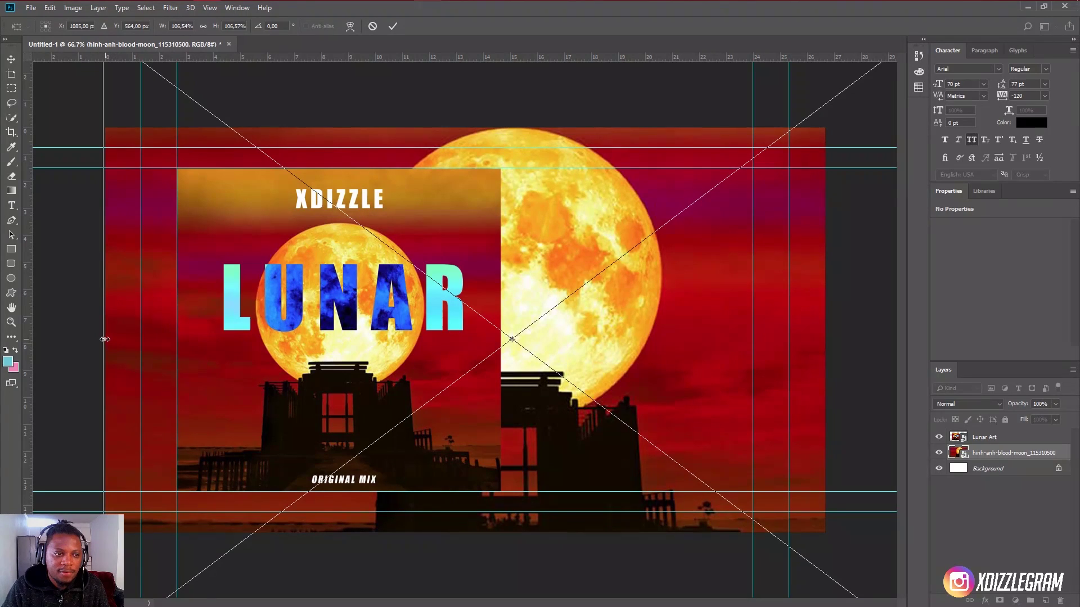
pyautogui.moveTo(105, 339); pyautogui.dragTo(76, 337)
pyautogui.moveTo(688, 289); pyautogui.dragTo(677, 339)
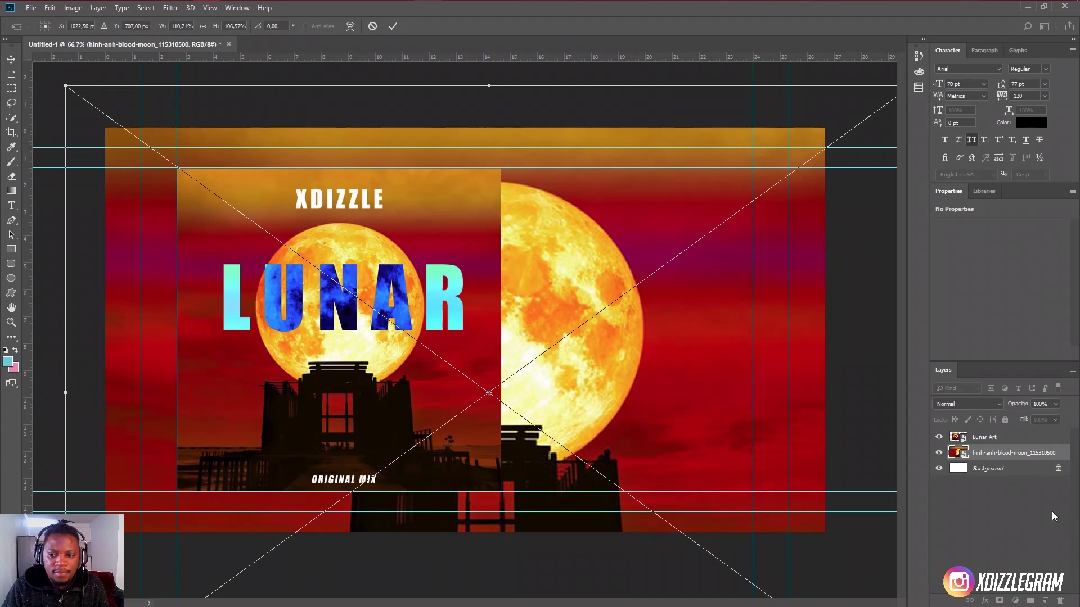
pyautogui.click(394, 26)
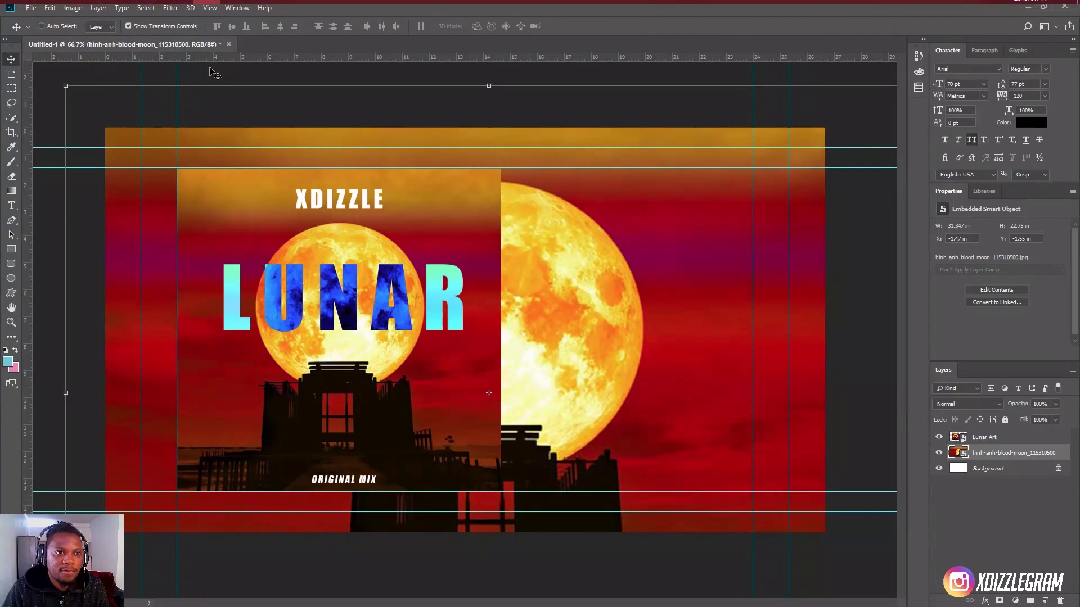
# Turn off View > Extras to hide the guides and transform controls
pyautogui.click(212, 8)
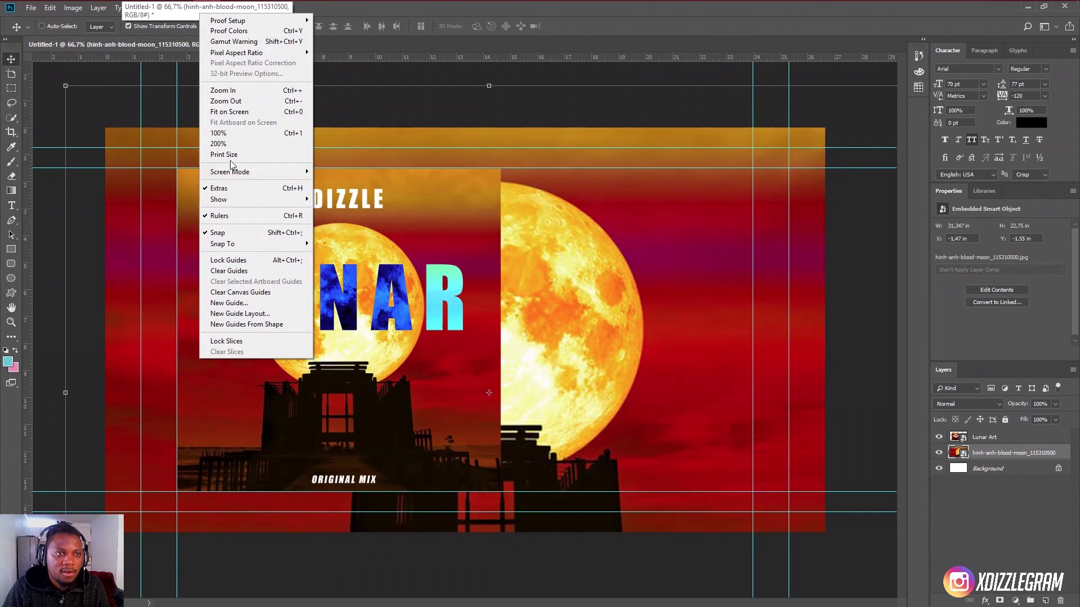
pyautogui.click(231, 189)
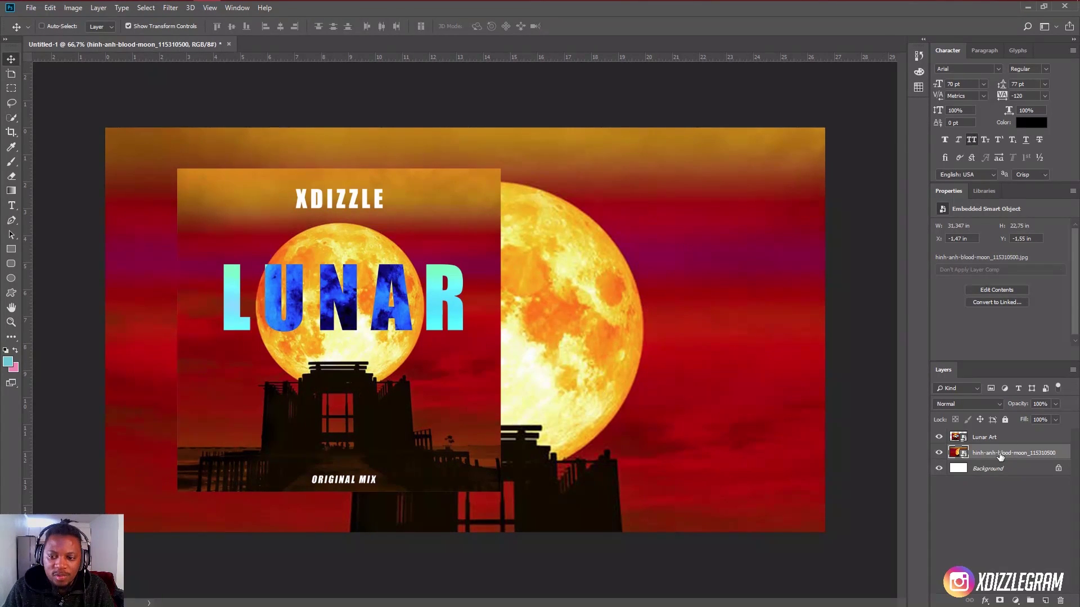
# Apply a Gaussian Blur with a 10-pixel radius to the blood-moon background
pyautogui.click(171, 9)
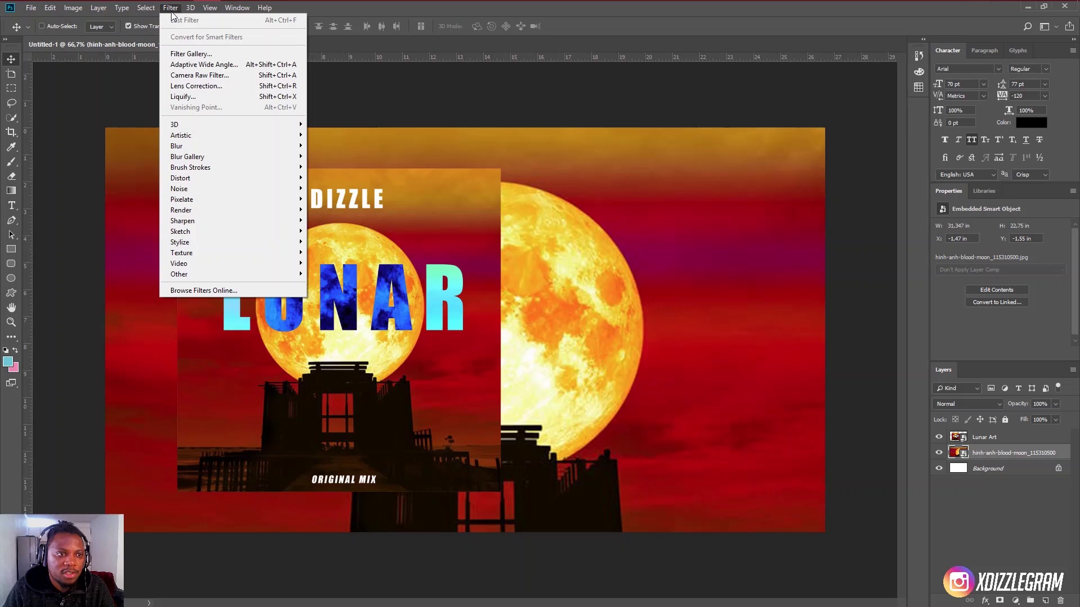
pyautogui.moveTo(219, 143)
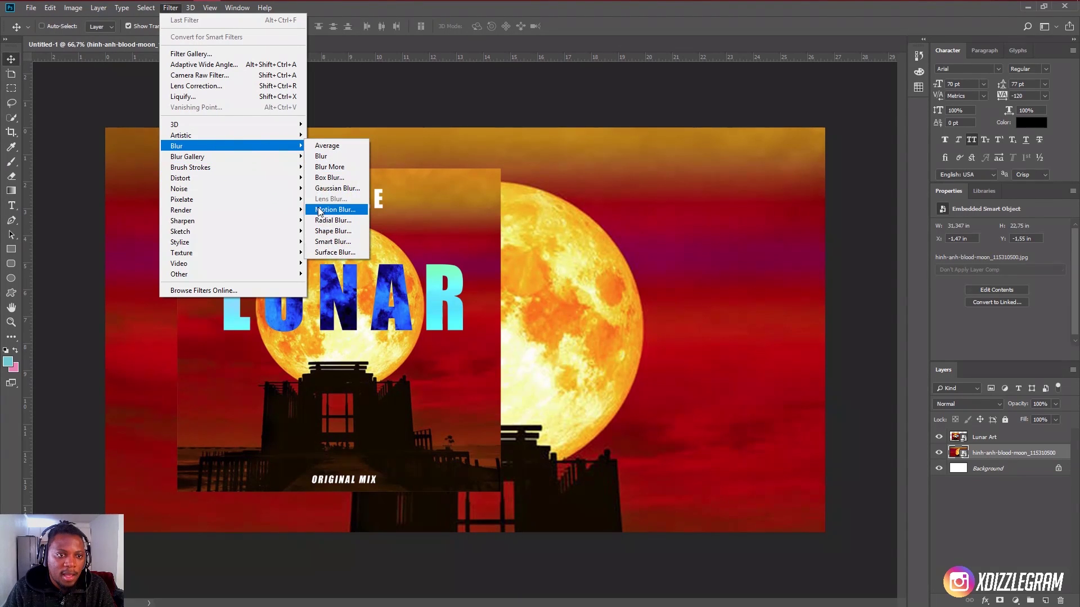
pyautogui.click(332, 188)
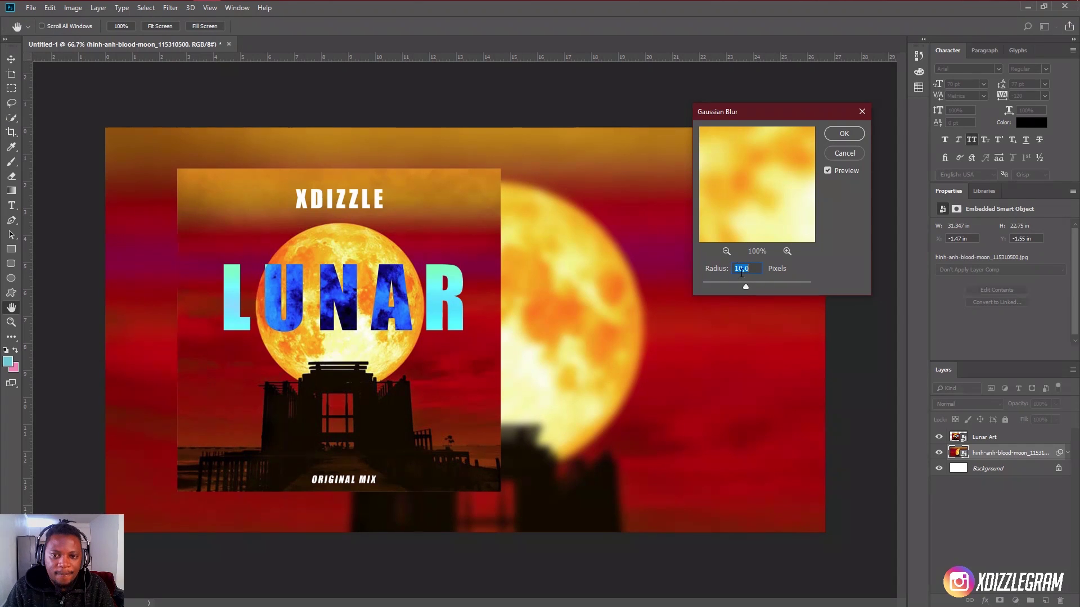
pyautogui.moveTo(717, 287); pyautogui.dragTo(744, 288)
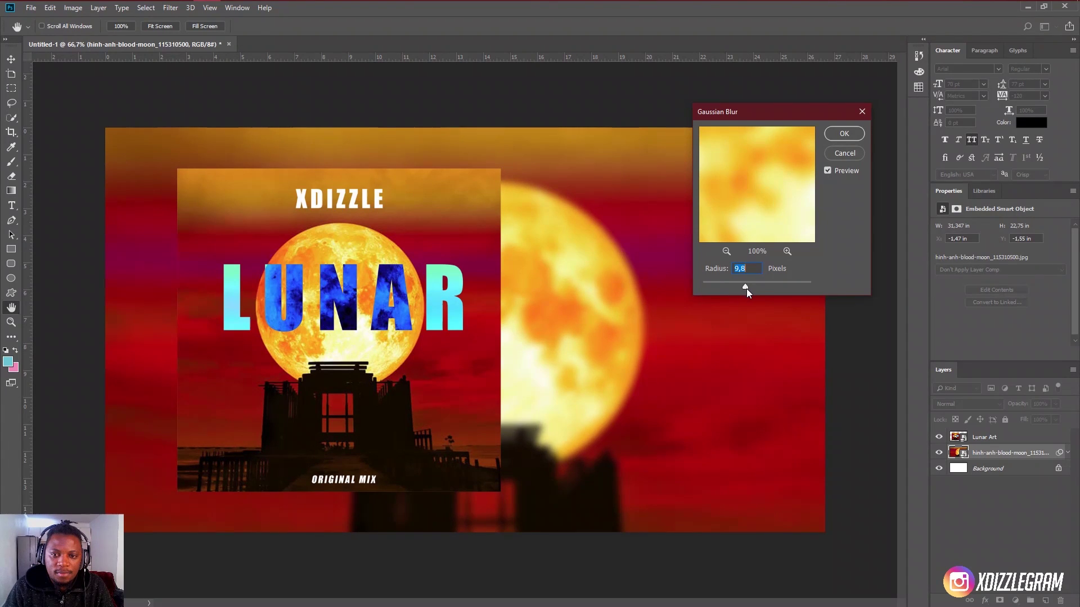
pyautogui.write('10')
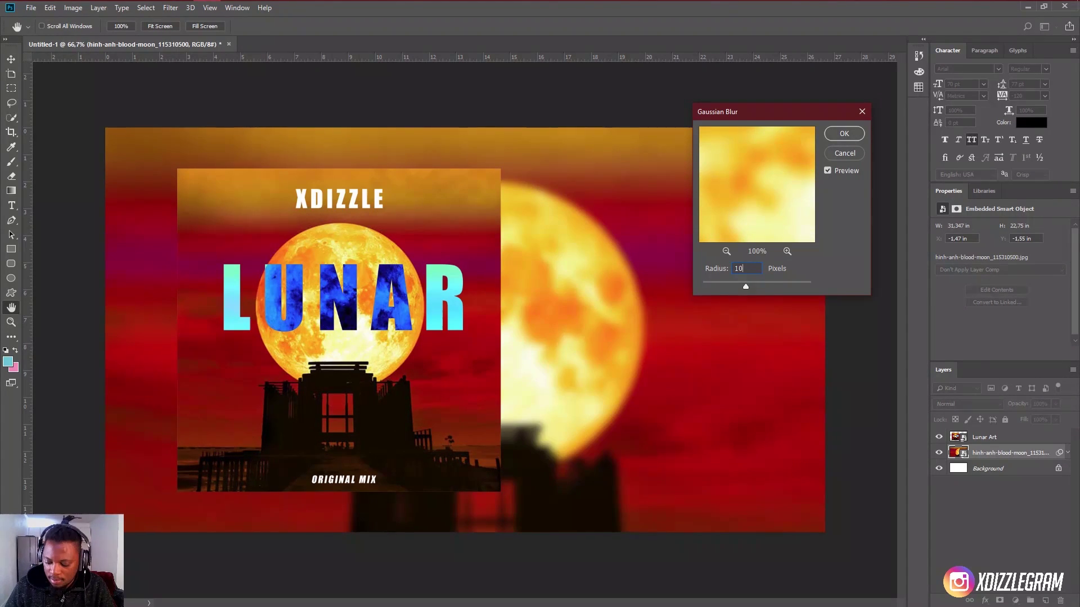
pyautogui.press('Return')
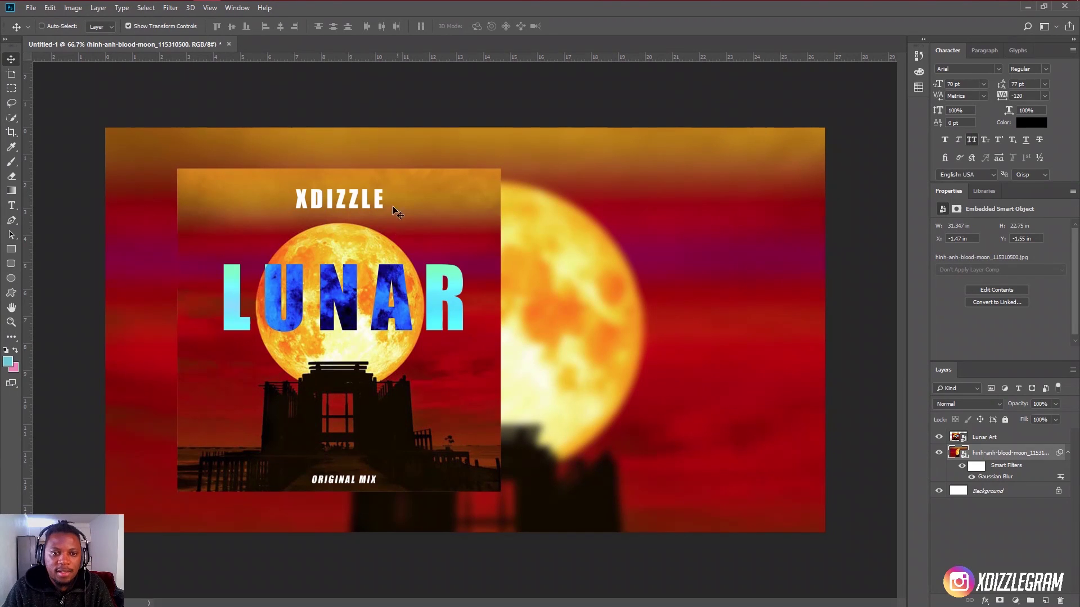
# Type 'TRACK NAME : LUNAR' on the moon, correct the typo, and move it right of the cover art
pyautogui.click(14, 206)
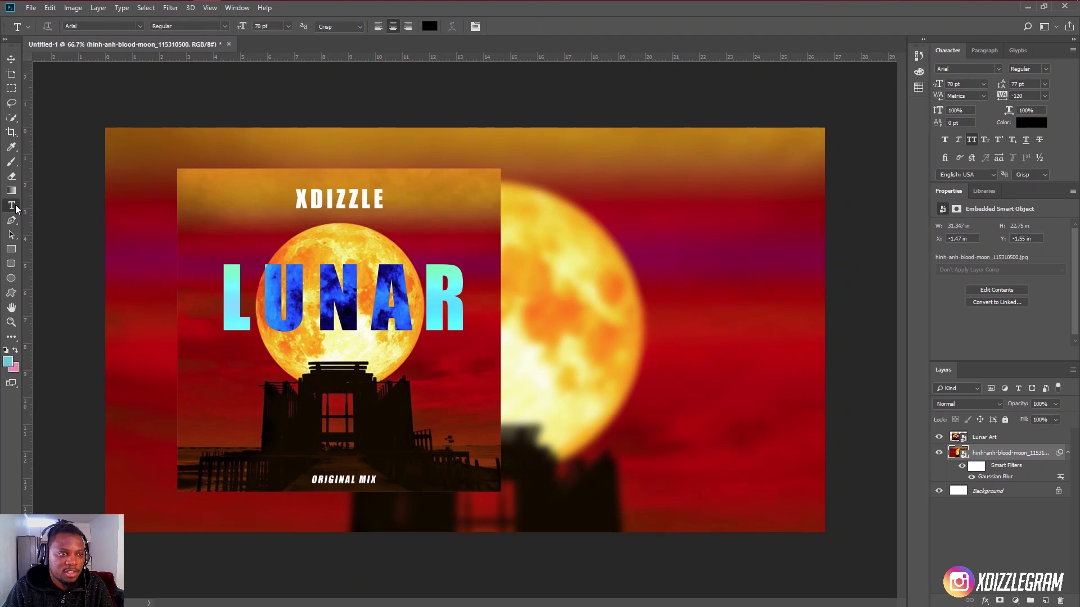
pyautogui.click(553, 257)
pyautogui.write('TRACK NA')
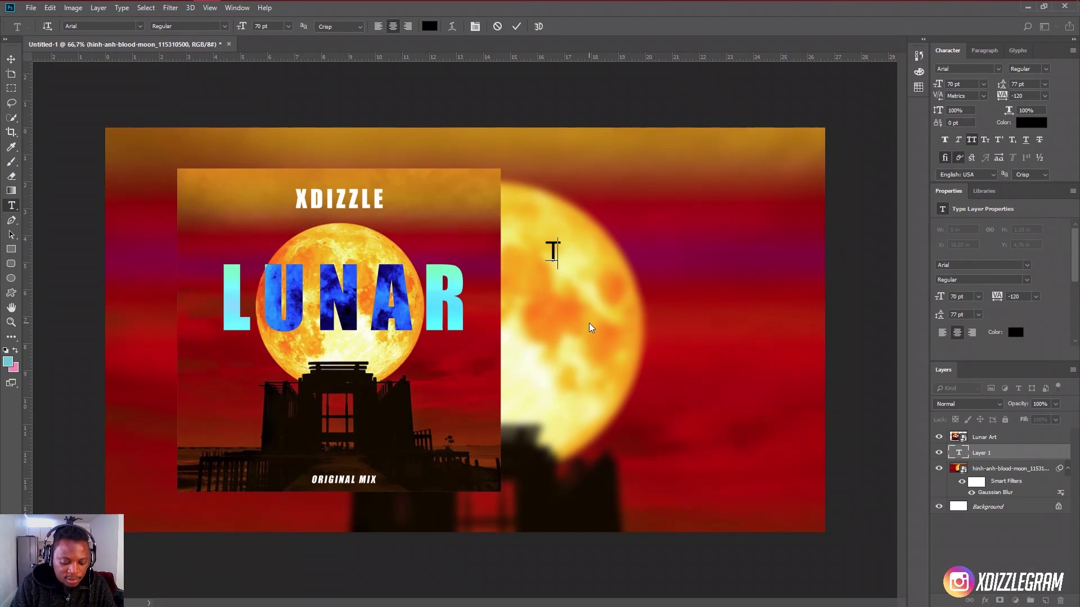
pyautogui.write('ME')
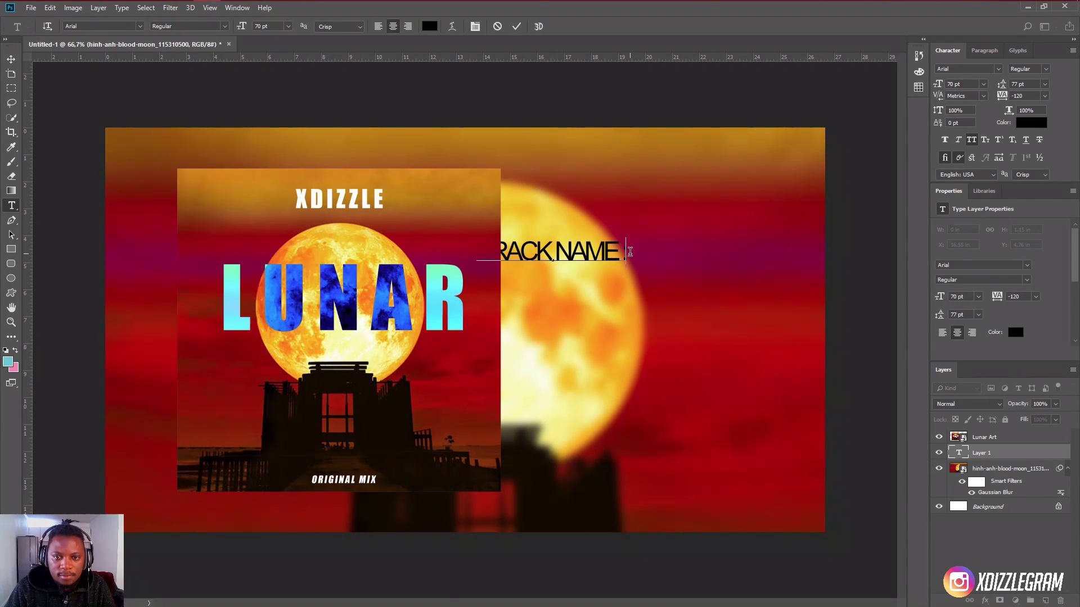
pyautogui.write('  LUNATR')
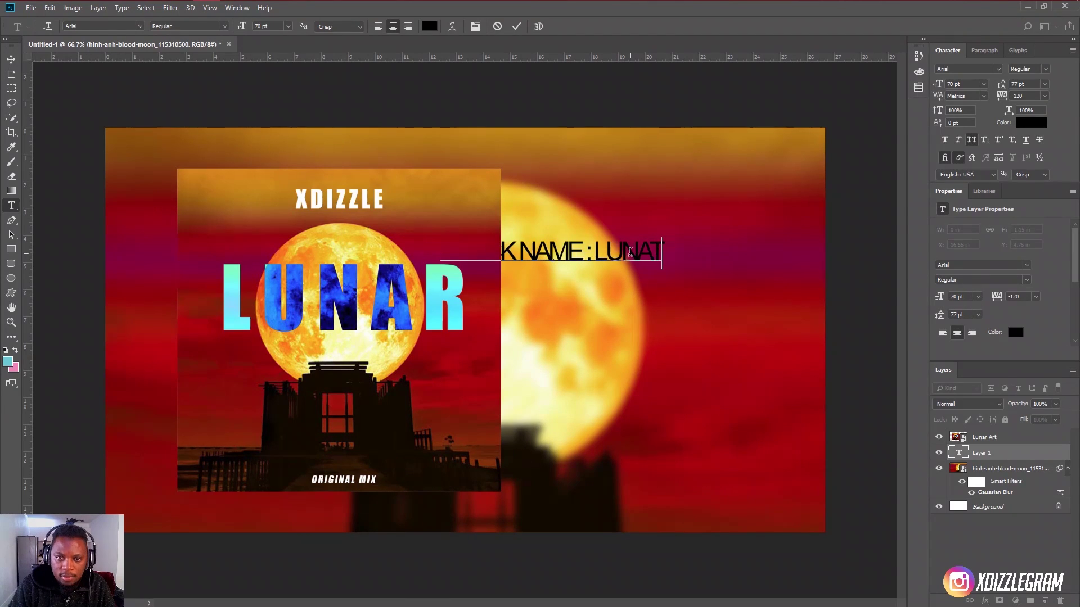
pyautogui.press('BackSpace')
pyautogui.press('BackSpace')
pyautogui.write('R')
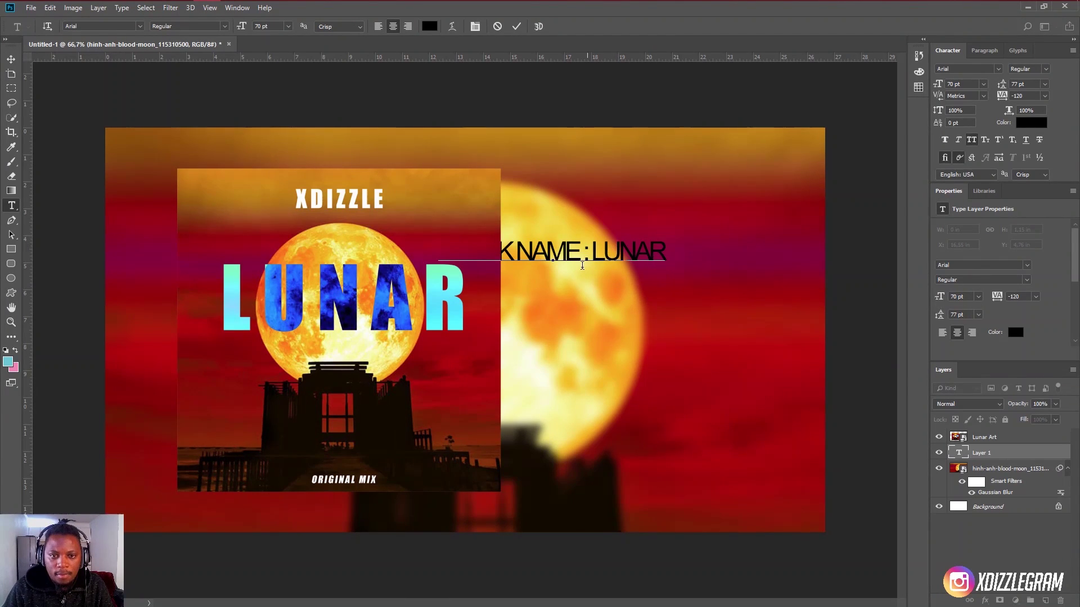
pyautogui.click(10, 58)
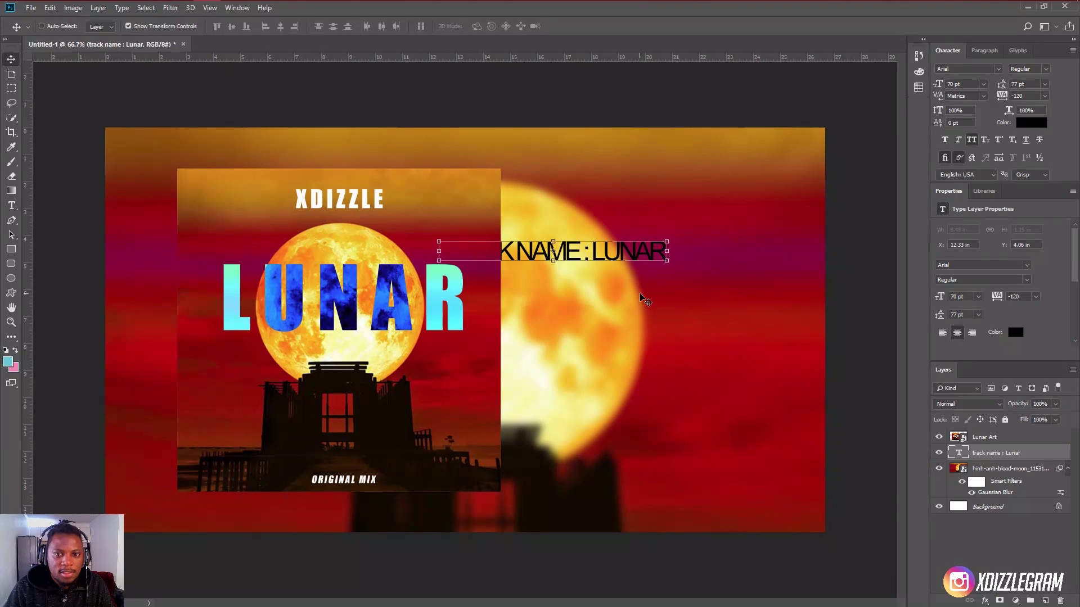
pyautogui.moveTo(594, 254); pyautogui.dragTo(663, 262)
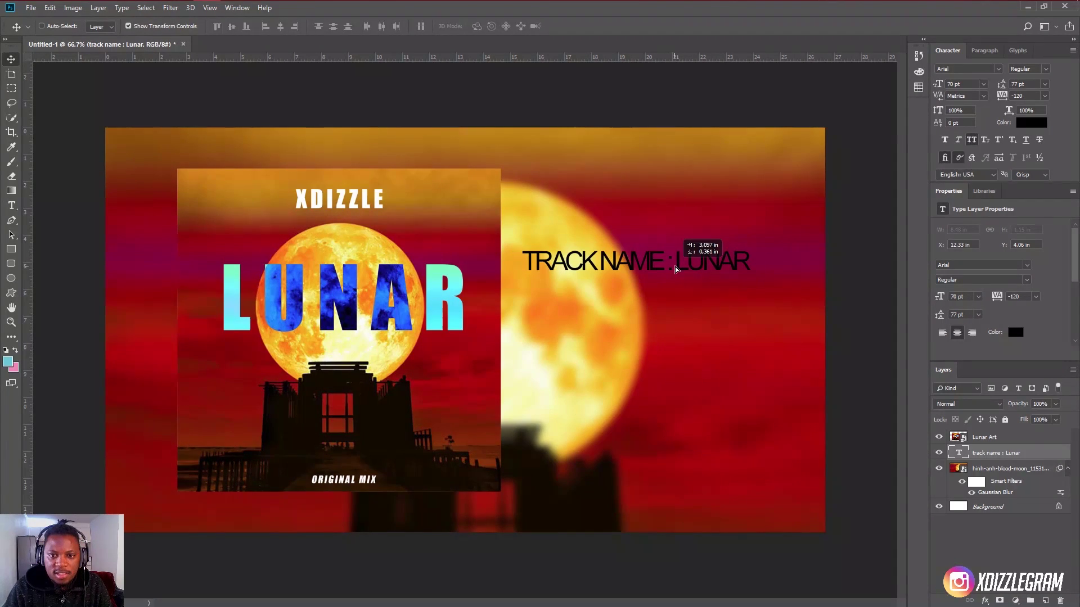
pyautogui.moveTo(675, 269); pyautogui.dragTo(681, 271)
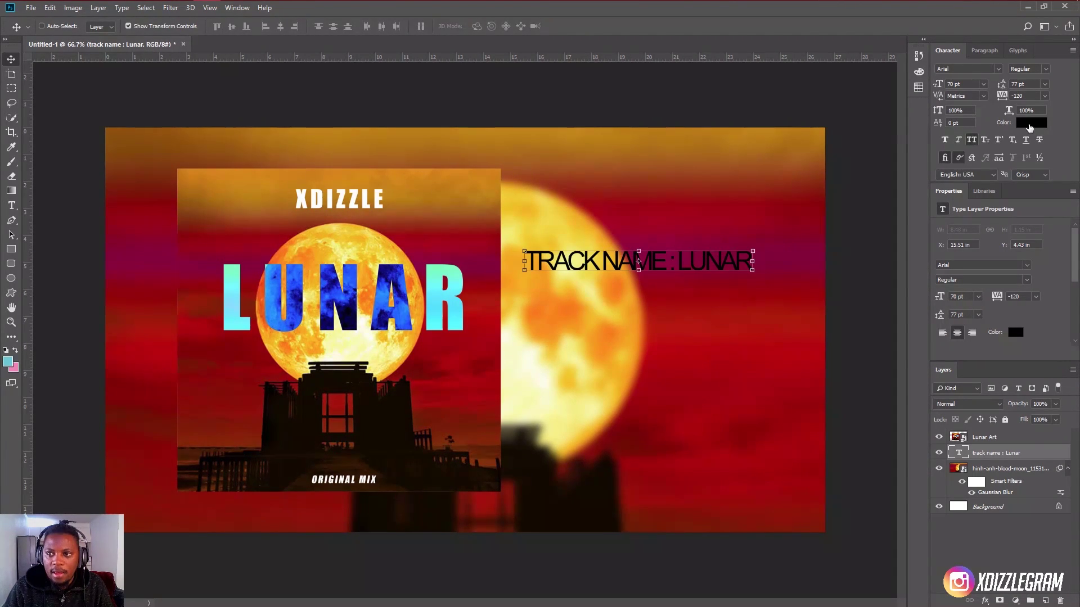
# Make the track-name text white and drag the blurred moon background further left
pyautogui.click(1029, 123)
pyautogui.click(618, 139)
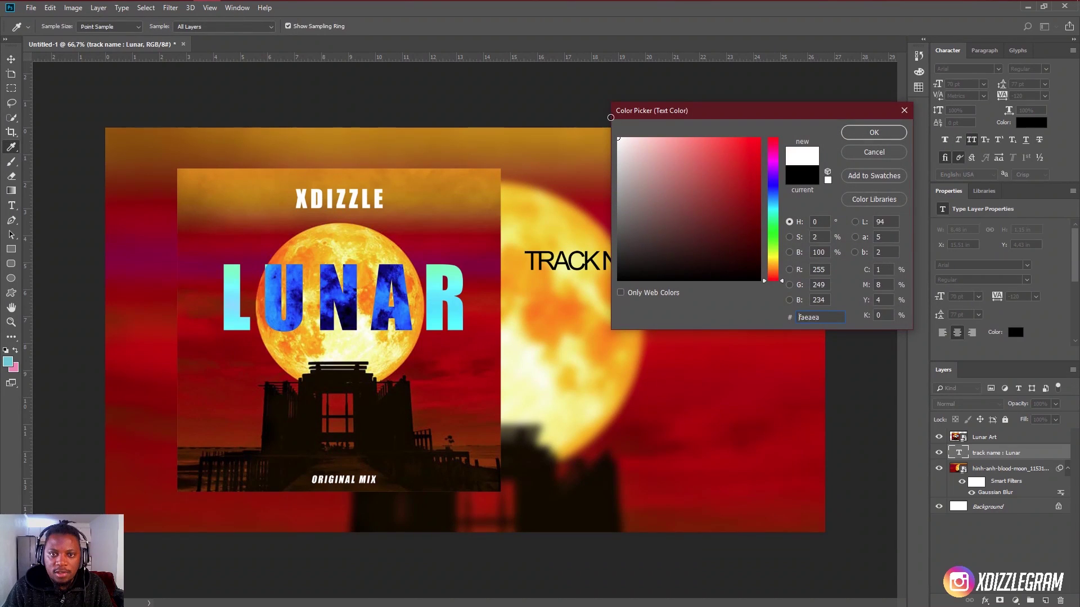
pyautogui.click(860, 137)
pyautogui.moveTo(675, 265); pyautogui.dragTo(674, 262)
pyautogui.click(1006, 473)
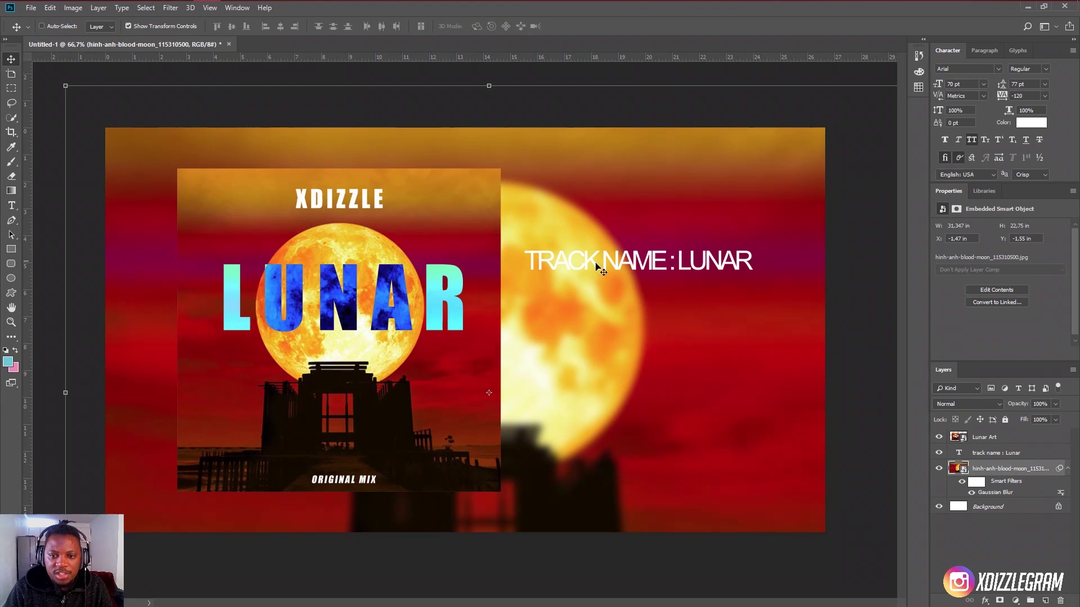
pyautogui.moveTo(597, 265); pyautogui.dragTo(616, 382)
# Set the track-name text to 61 pt, Auto leading and 0 tracking, and place it beside the cover art
pyautogui.click(993, 453)
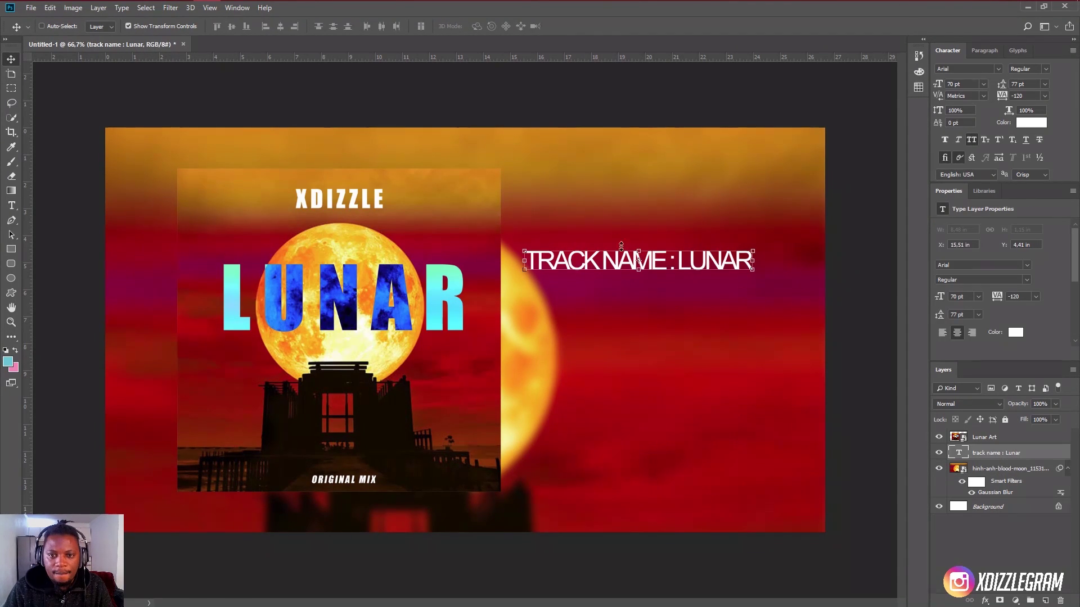
pyautogui.moveTo(663, 260); pyautogui.dragTo(678, 252)
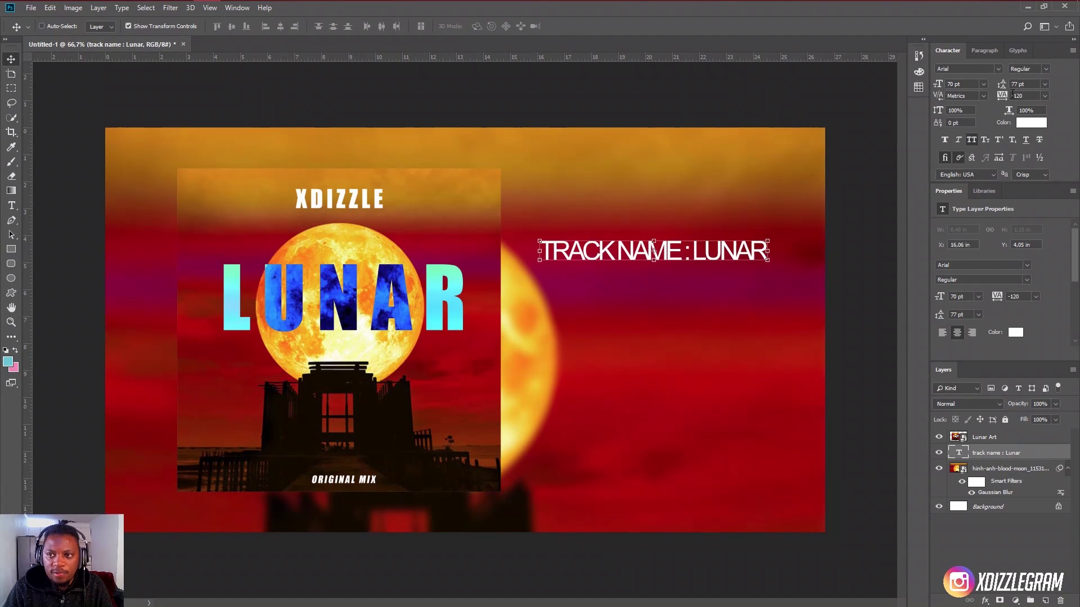
pyautogui.click(1043, 86)
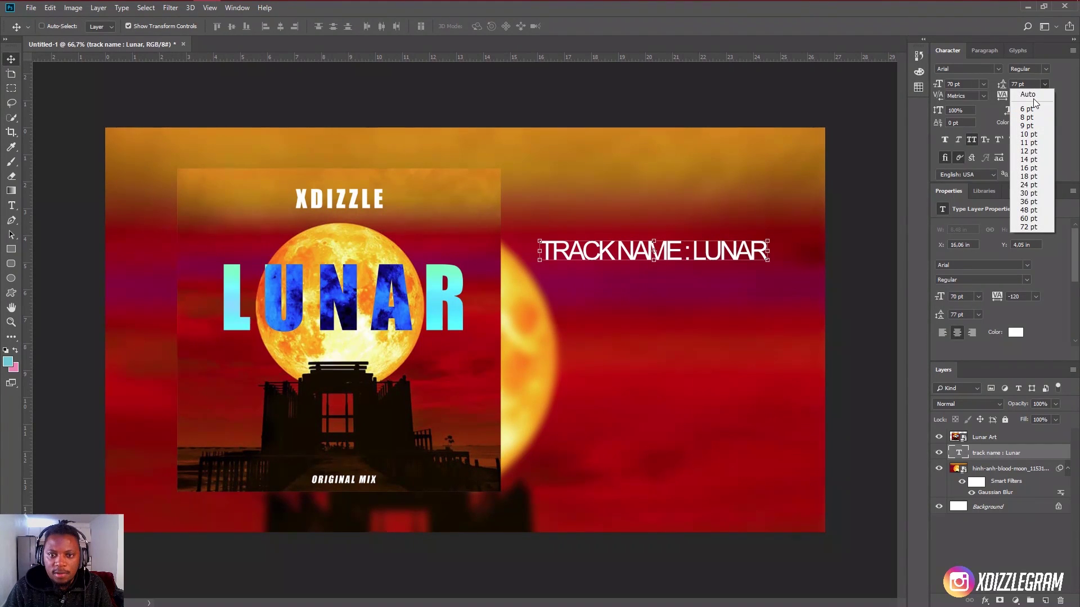
pyautogui.click(1033, 99)
pyautogui.click(983, 84)
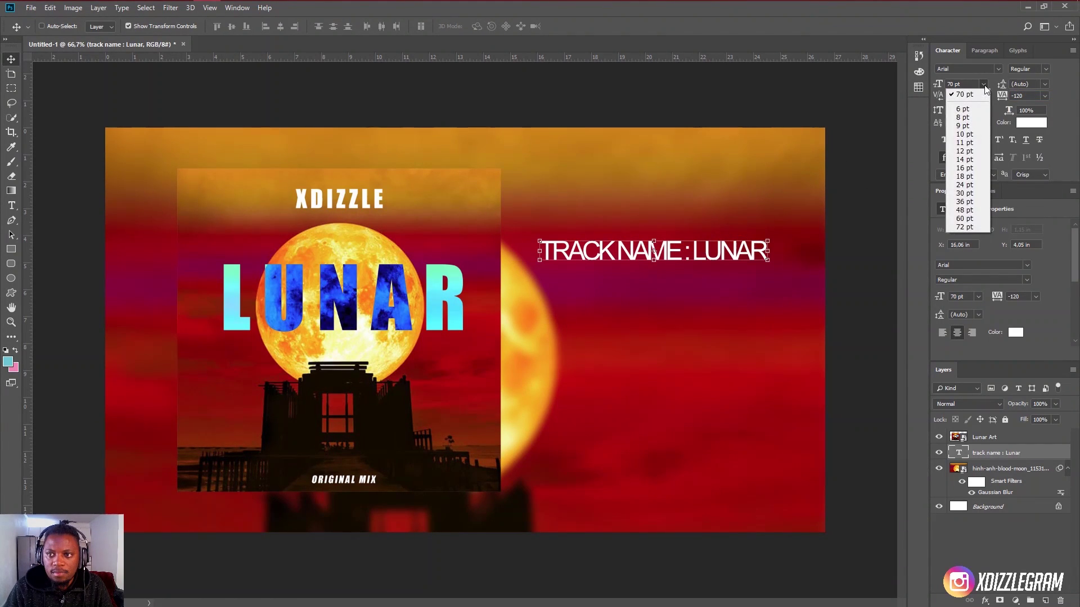
pyautogui.click(1038, 98)
pyautogui.click(1045, 95)
pyautogui.click(1024, 163)
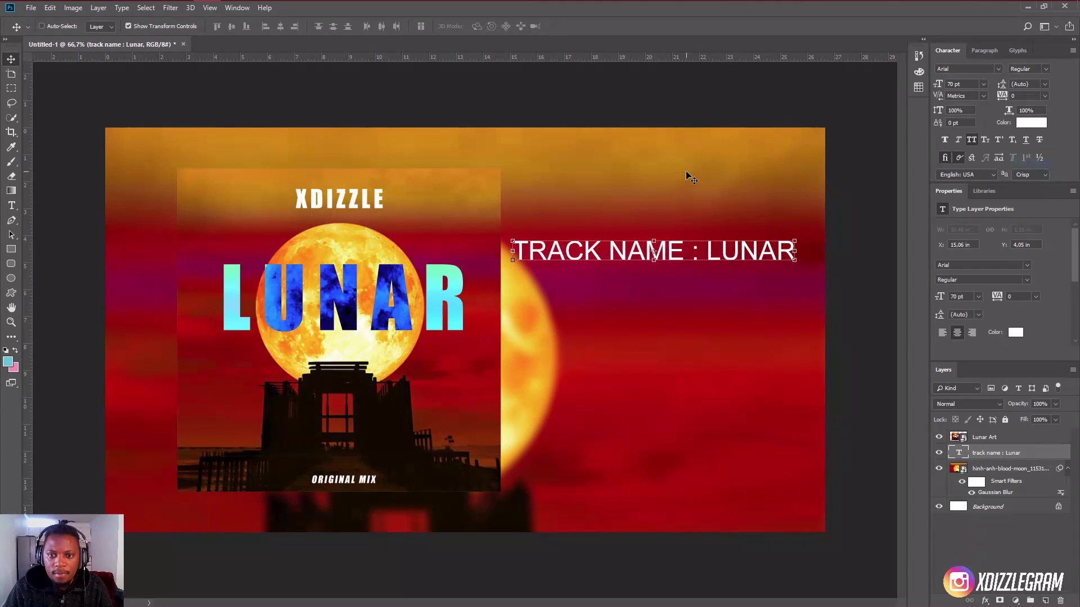
pyautogui.moveTo(712, 256)
pyautogui.mouseDown()
pyautogui.moveTo(720, 243)
pyautogui.moveTo(710, 238)
pyautogui.mouseUp()
pyautogui.moveTo(938, 83); pyautogui.dragTo(914, 85)
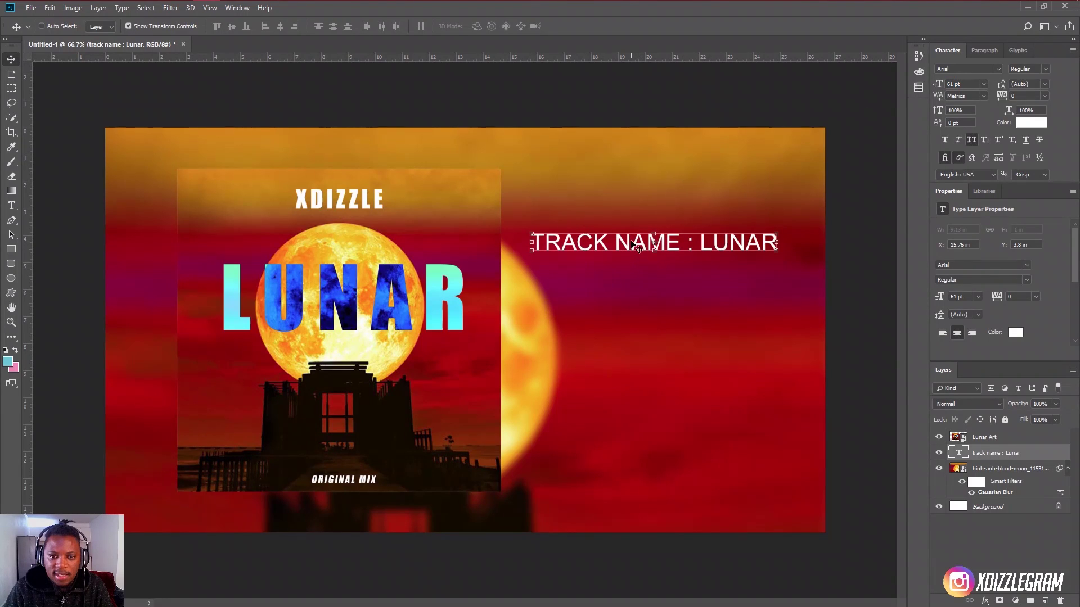
pyautogui.moveTo(630, 247); pyautogui.dragTo(653, 271)
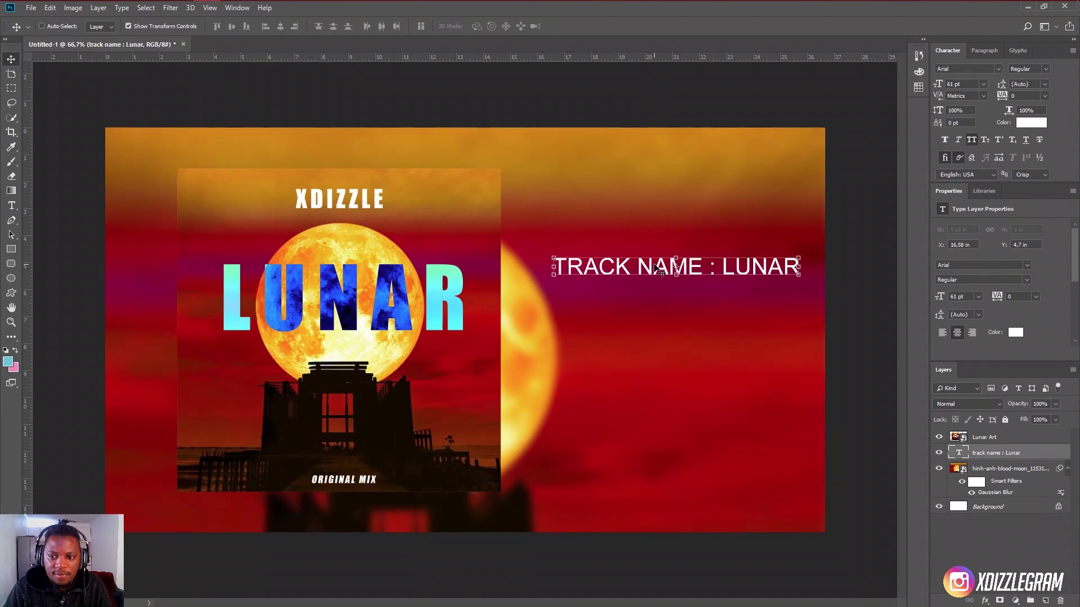
# Add 'TRACK DURATION:' and 'LABEL' lines below the track name, fixing the doubled L
pyautogui.click(11, 205)
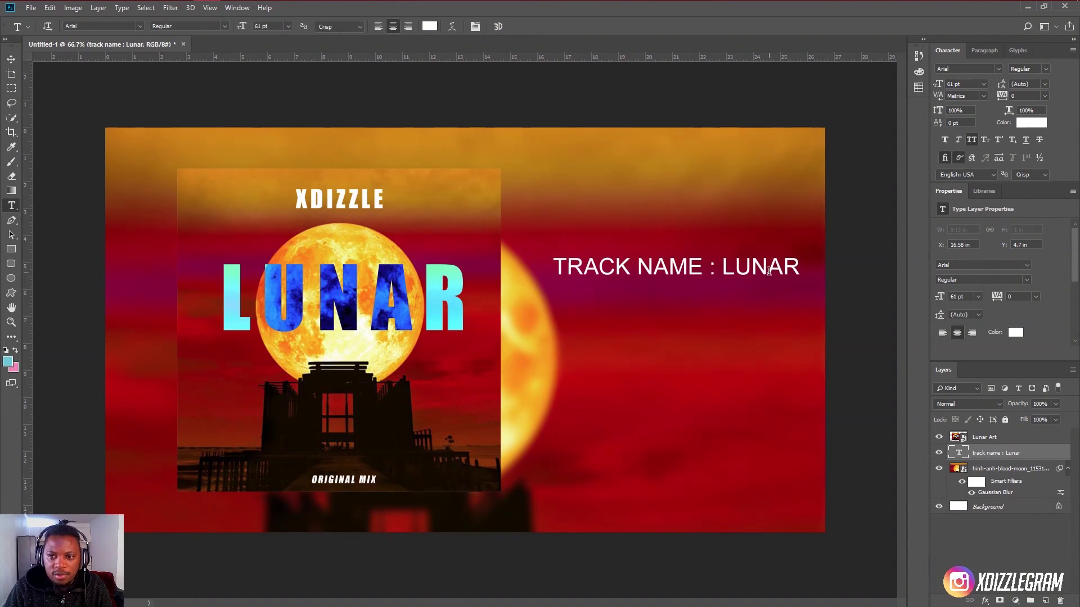
pyautogui.click(794, 268)
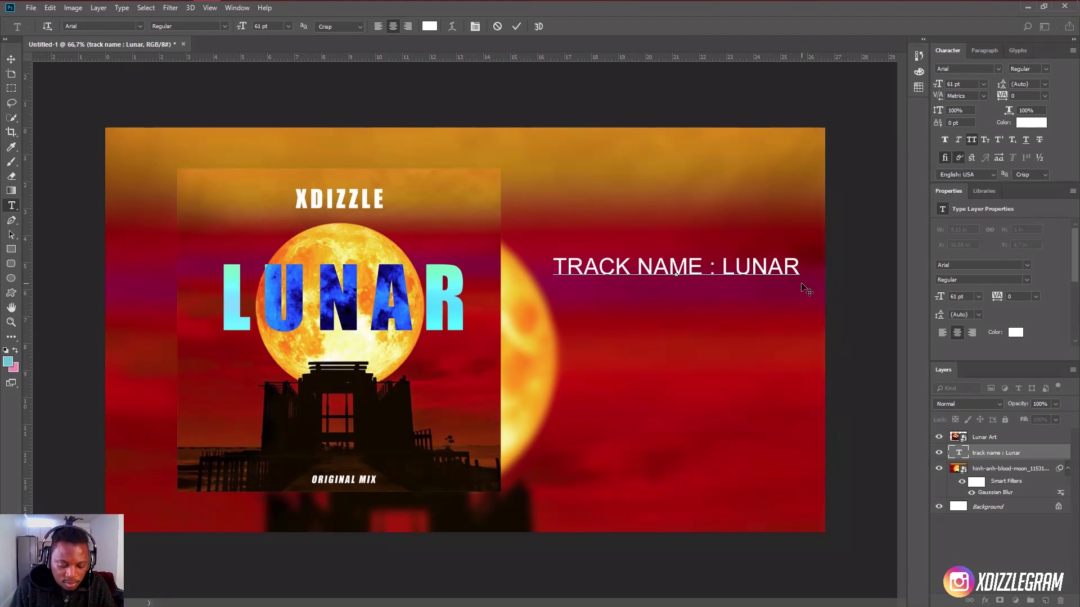
pyautogui.press('Return')
pyautogui.write('TRACK DU')
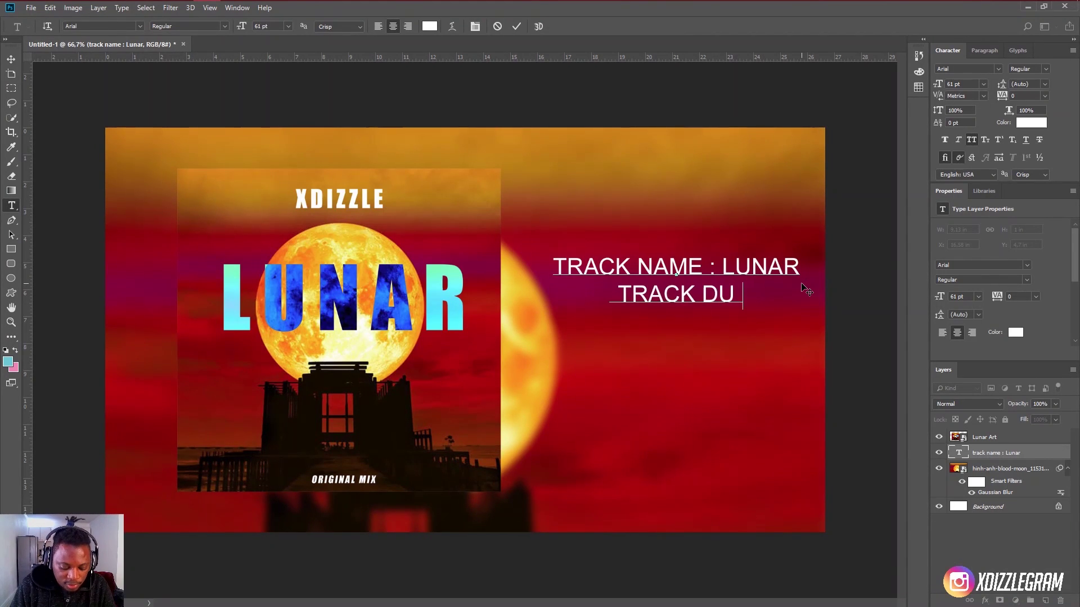
pyautogui.press('BackSpace')
pyautogui.write('RATIO')
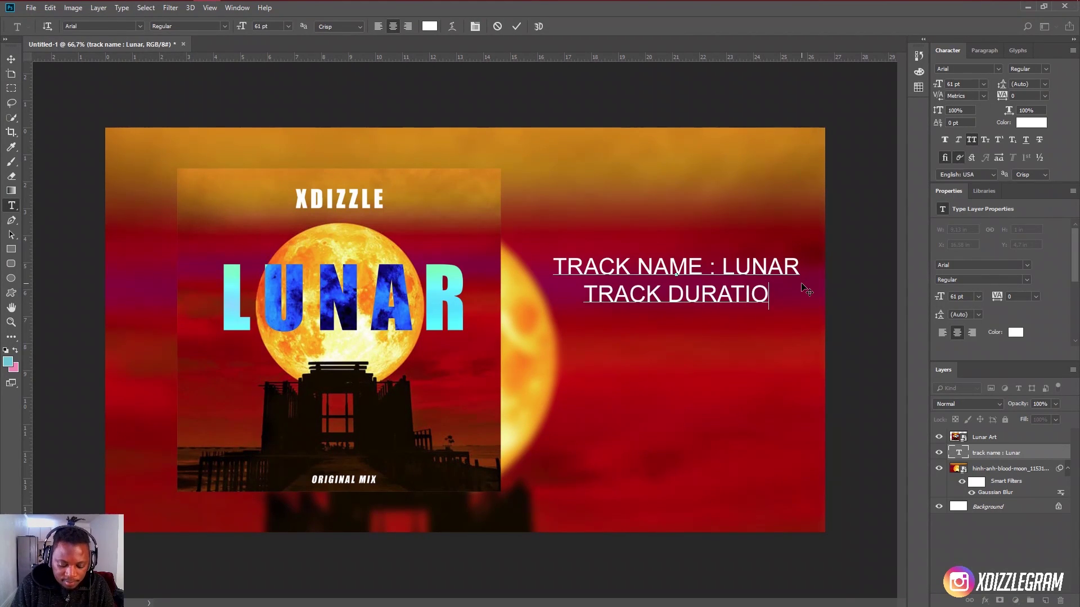
pyautogui.write('N:')
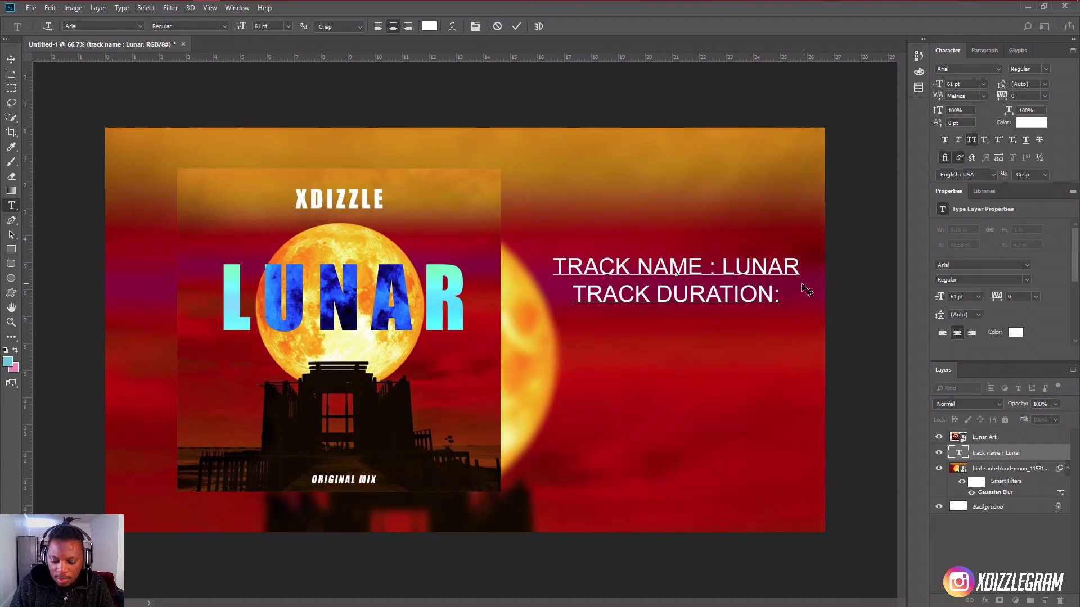
pyautogui.press('Return')
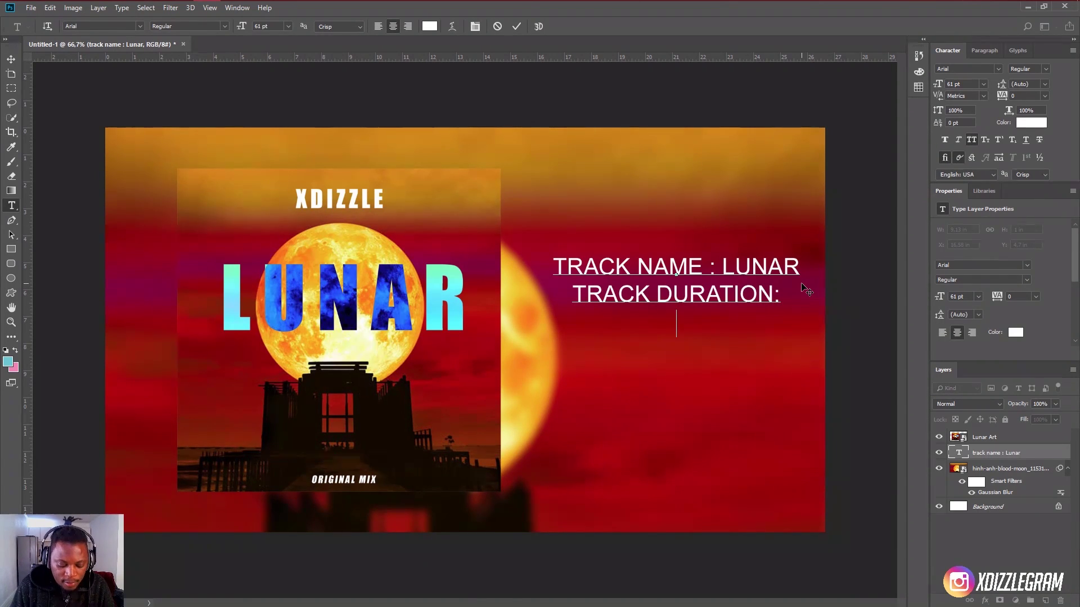
pyautogui.write('LL')
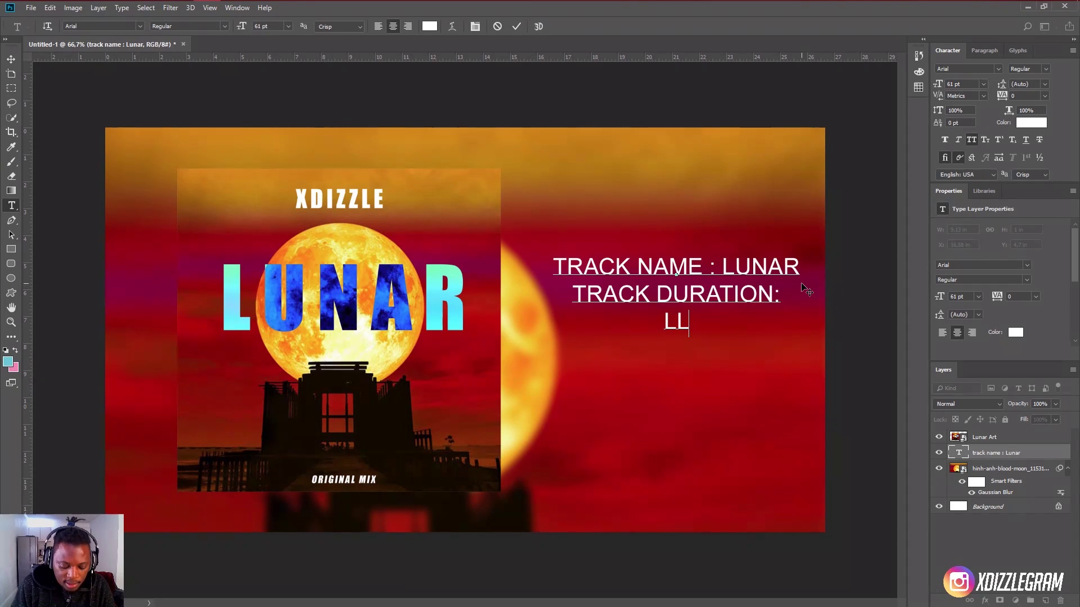
pyautogui.write('ABEL')
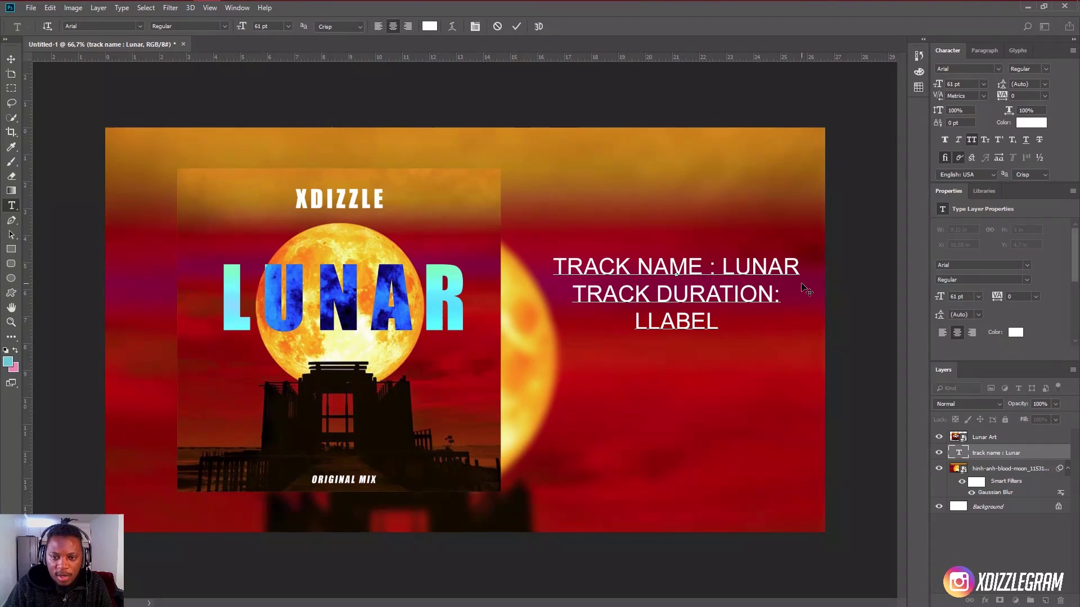
pyautogui.press('Left')
pyautogui.press('Left')
pyautogui.press('BackSpace')
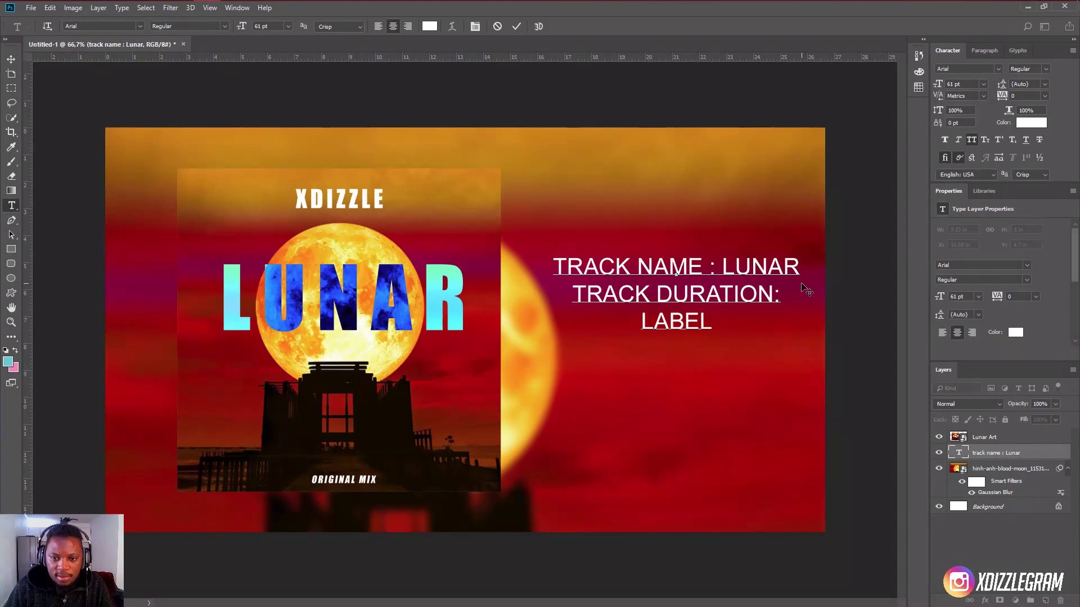
# Append ':XDIZZLE MUSIC' after LABEL and '6:O5 MINUT' to the duration line
pyautogui.click(778, 293)
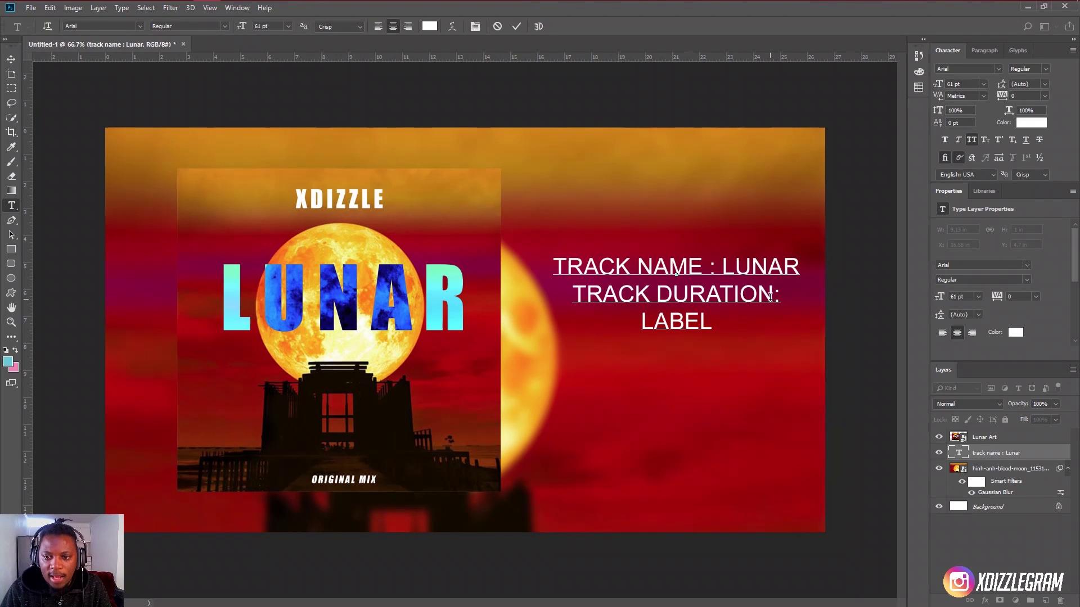
pyautogui.click(709, 323)
pyautogui.write(':')
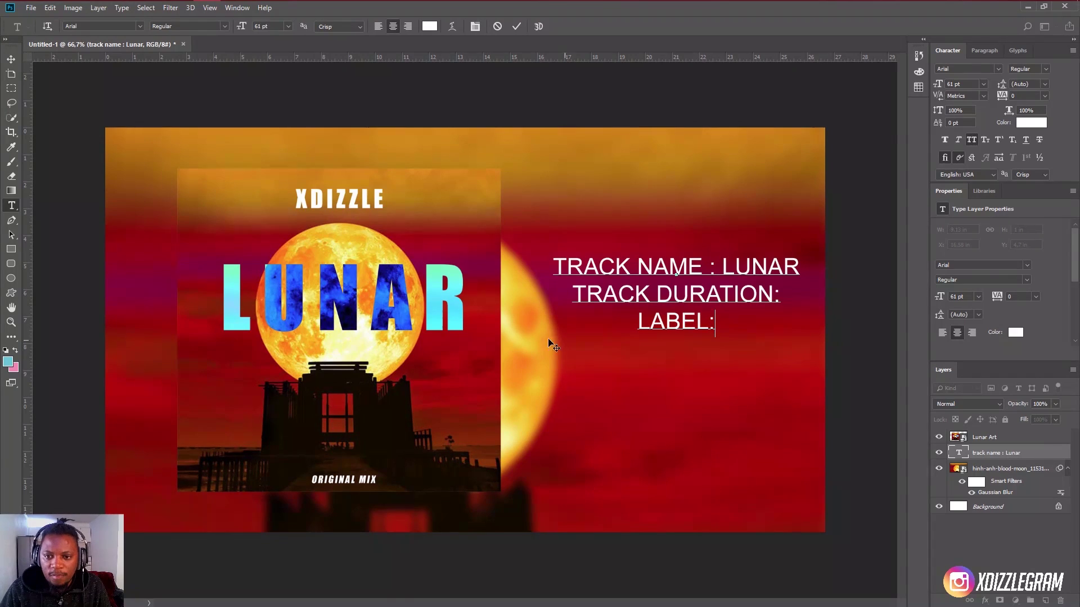
pyautogui.write('XDIZZ')
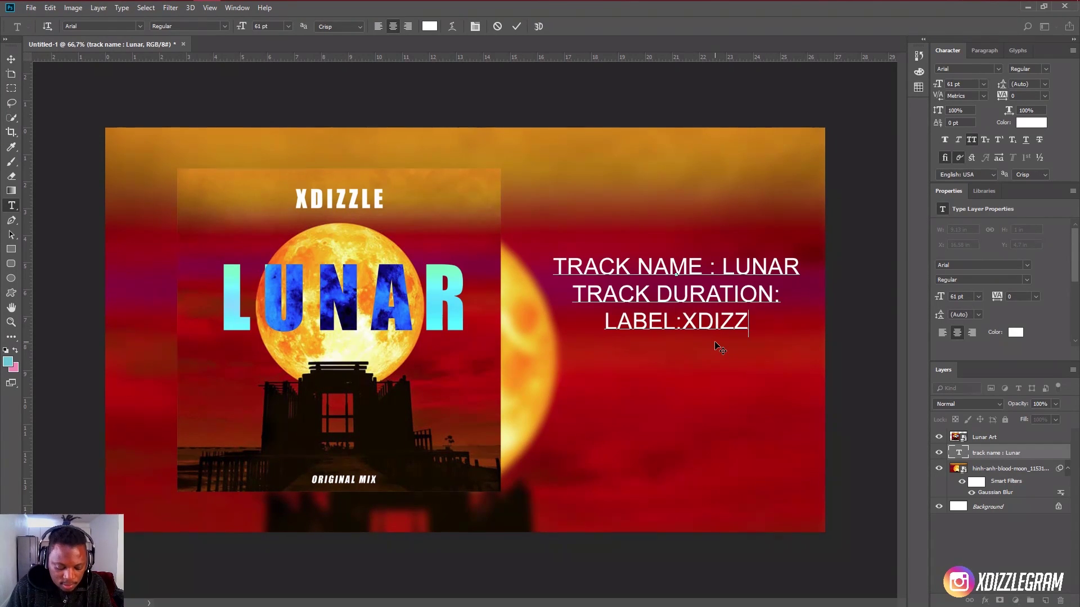
pyautogui.write('LE MUSIC')
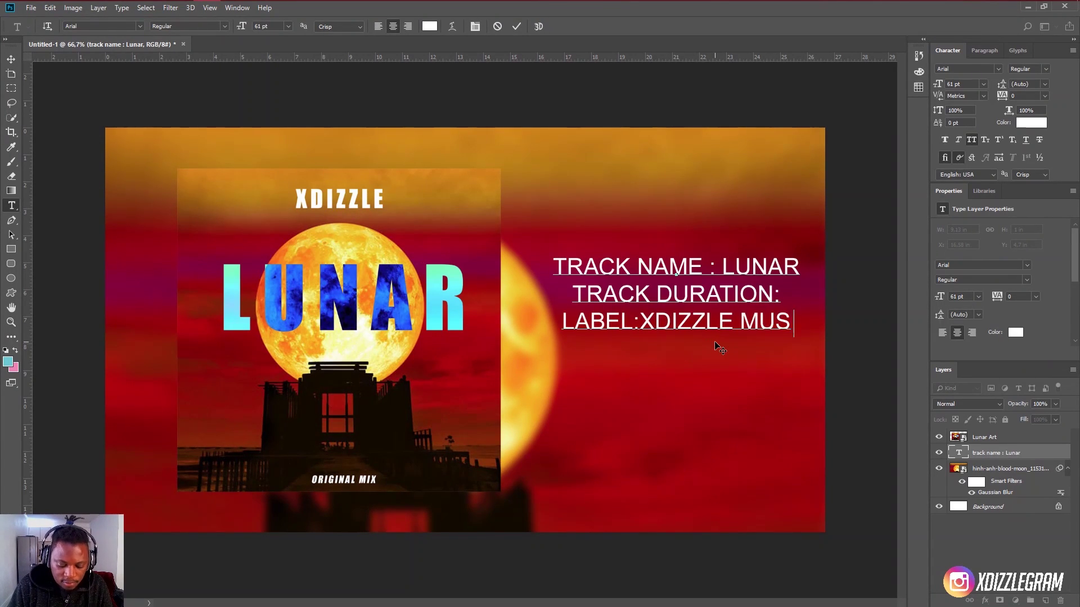
pyautogui.click(781, 294)
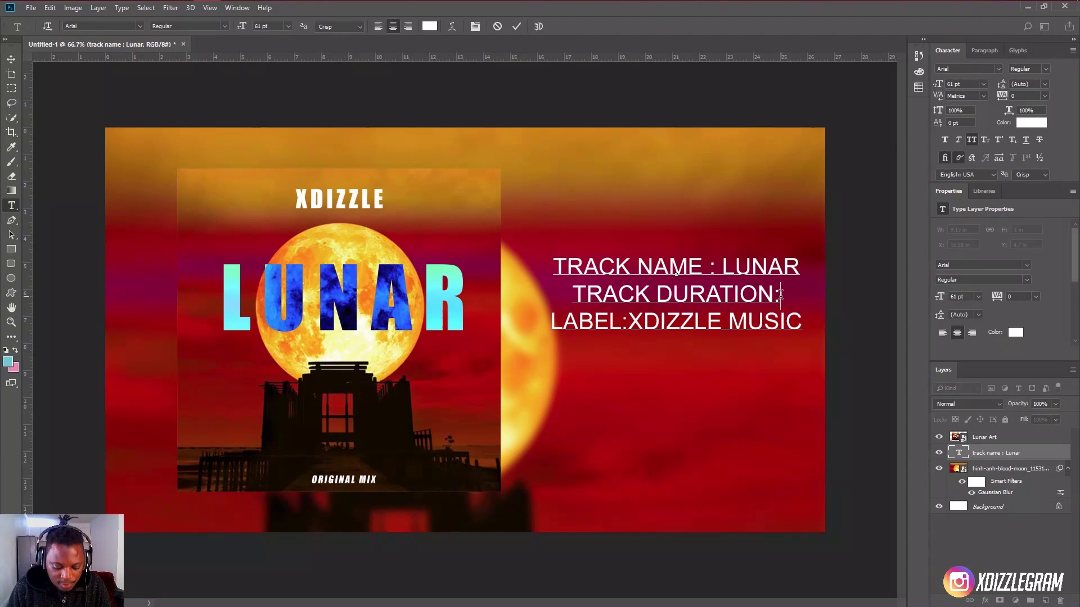
pyautogui.write('6')
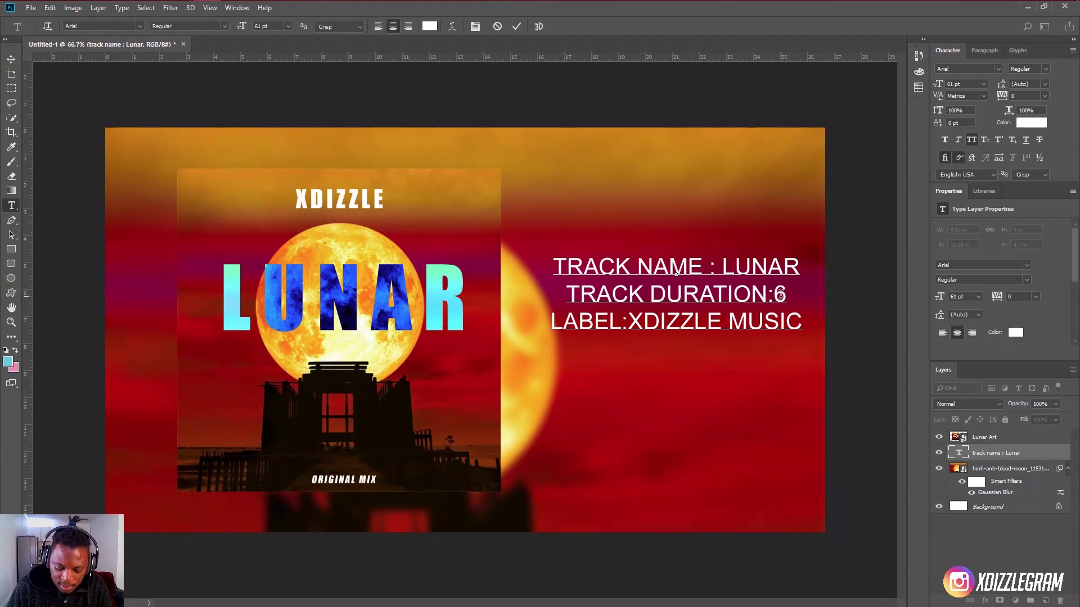
pyautogui.write(':')
pyautogui.write('O5')
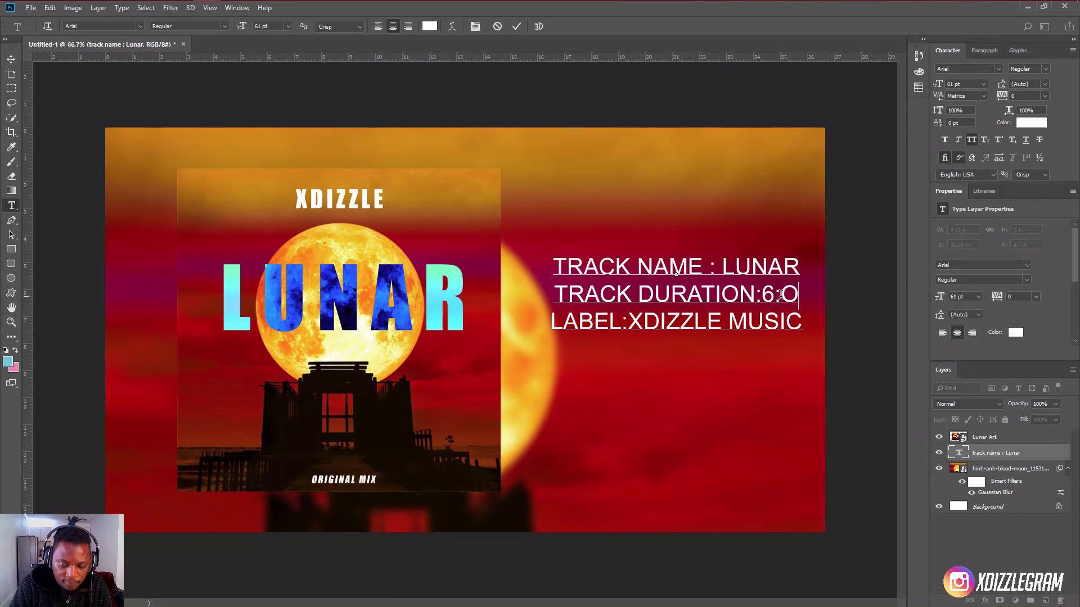
pyautogui.click(758, 296)
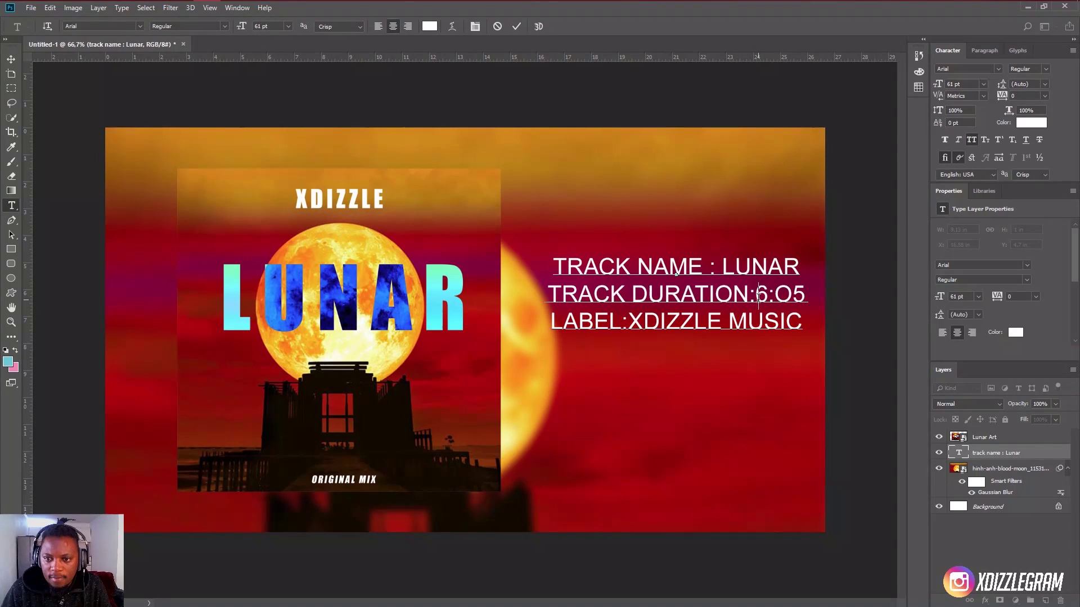
pyautogui.click(807, 295)
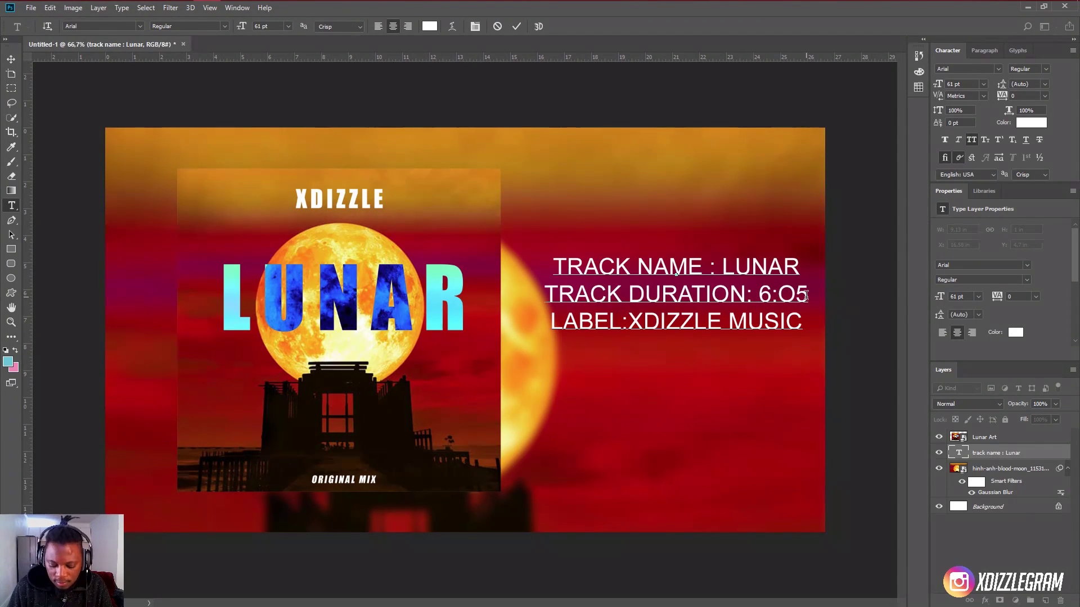
pyautogui.write('MINUT')
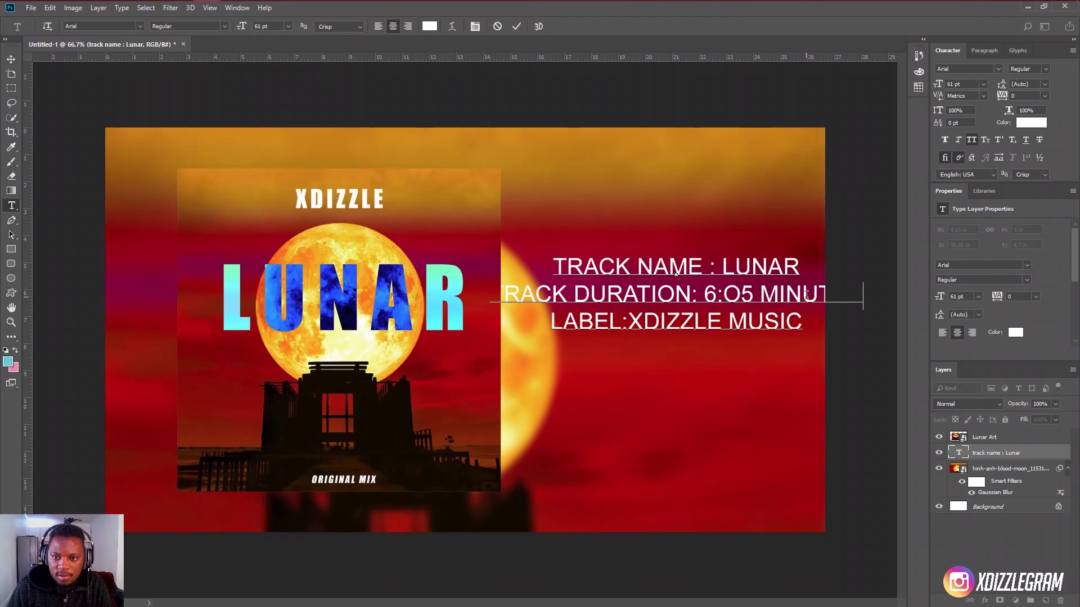
# Left-align the track info, shrink it from 61 to 43 pt, and move it beside the cover
pyautogui.click(517, 27)
pyautogui.press('v')
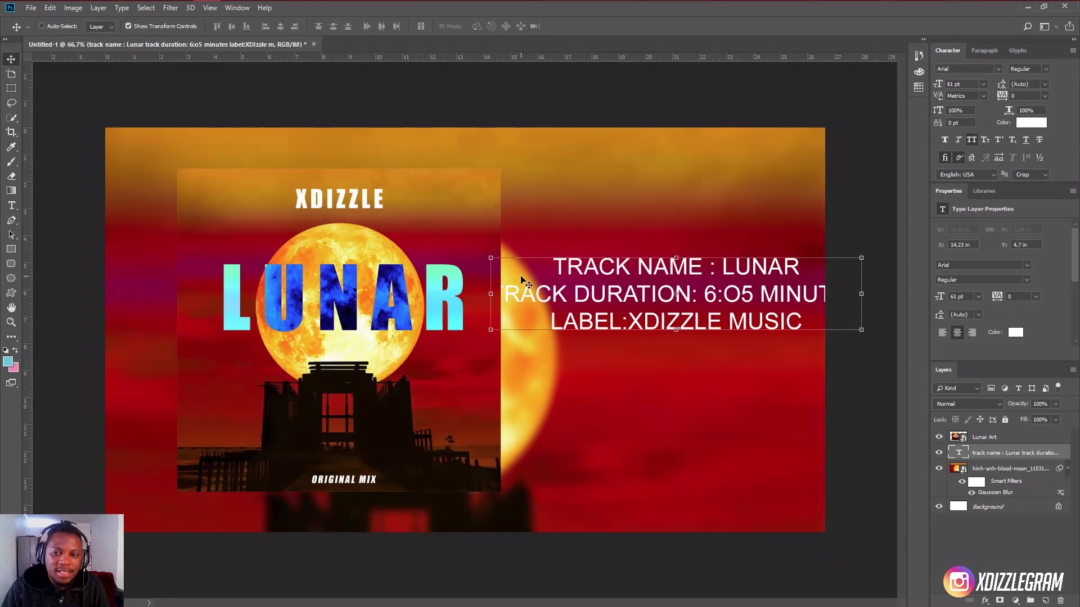
pyautogui.click(944, 335)
pyautogui.moveTo(714, 274); pyautogui.dragTo(568, 264)
pyautogui.moveTo(940, 85); pyautogui.dragTo(928, 83)
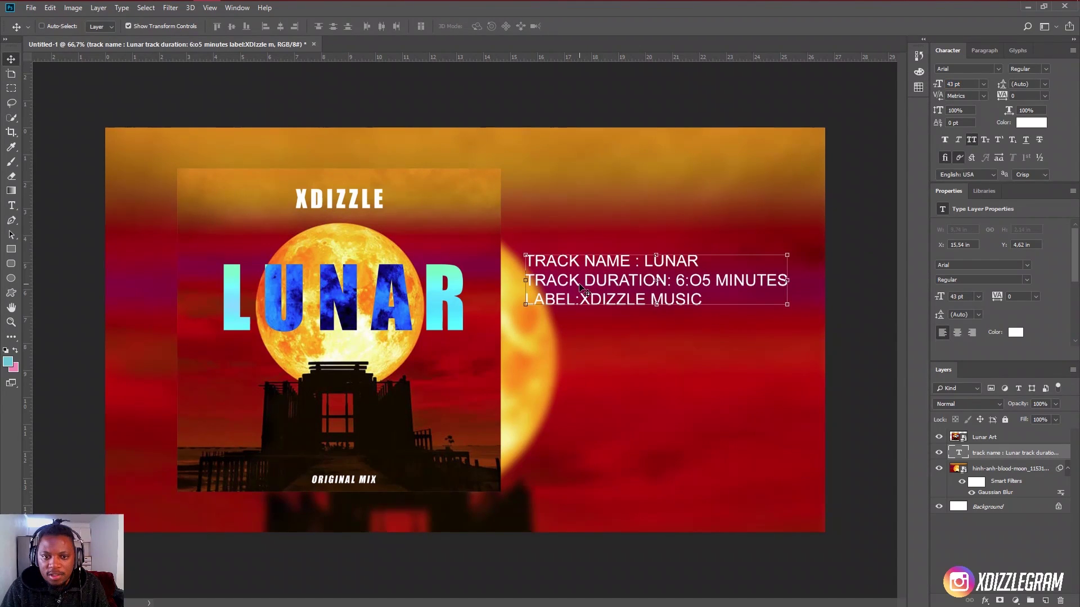
pyautogui.moveTo(585, 290)
pyautogui.mouseDown()
pyautogui.moveTo(580, 319)
pyautogui.moveTo(581, 194)
pyautogui.moveTo(610, 321)
pyautogui.moveTo(596, 299)
pyautogui.moveTo(536, 269)
pyautogui.moveTo(582, 302)
pyautogui.moveTo(575, 294)
pyautogui.mouseUp()
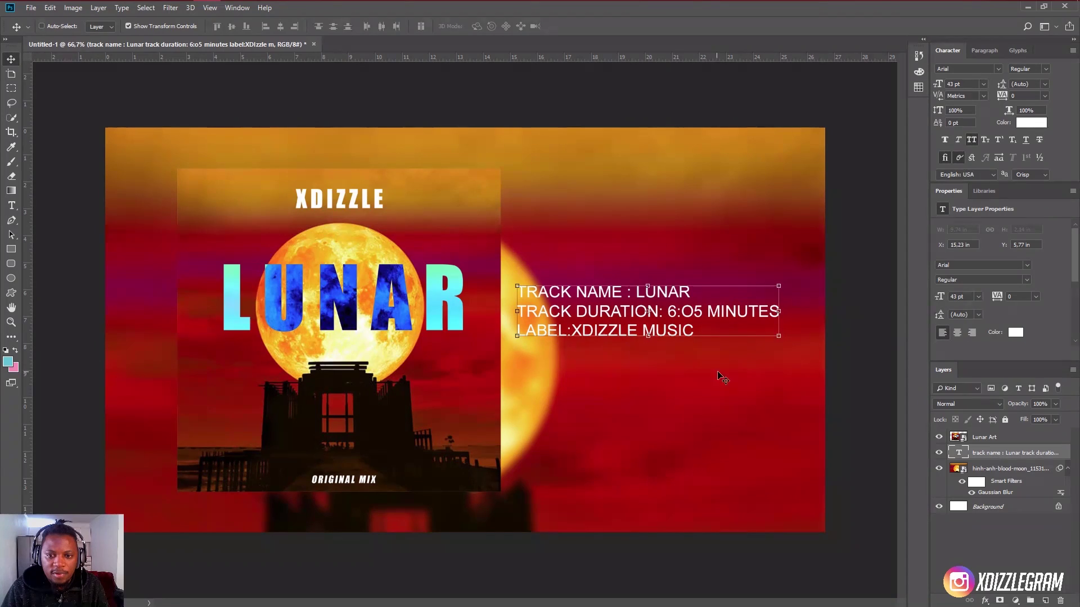
# Replace NUTES in MINUTES with S and nudge the track info up and right
pyautogui.click(11, 206)
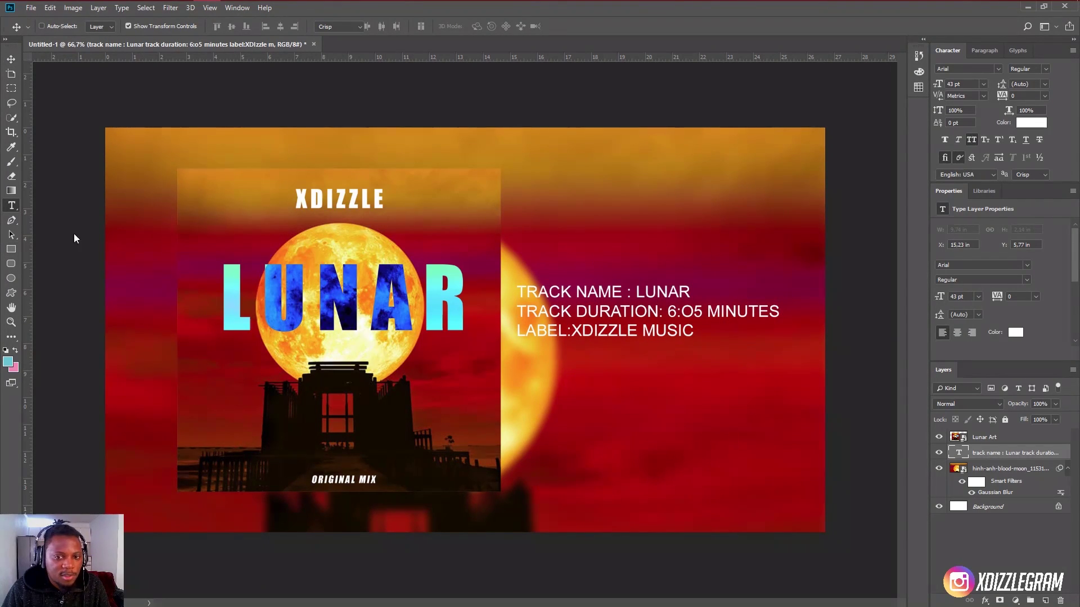
pyautogui.moveTo(778, 310); pyautogui.dragTo(726, 310)
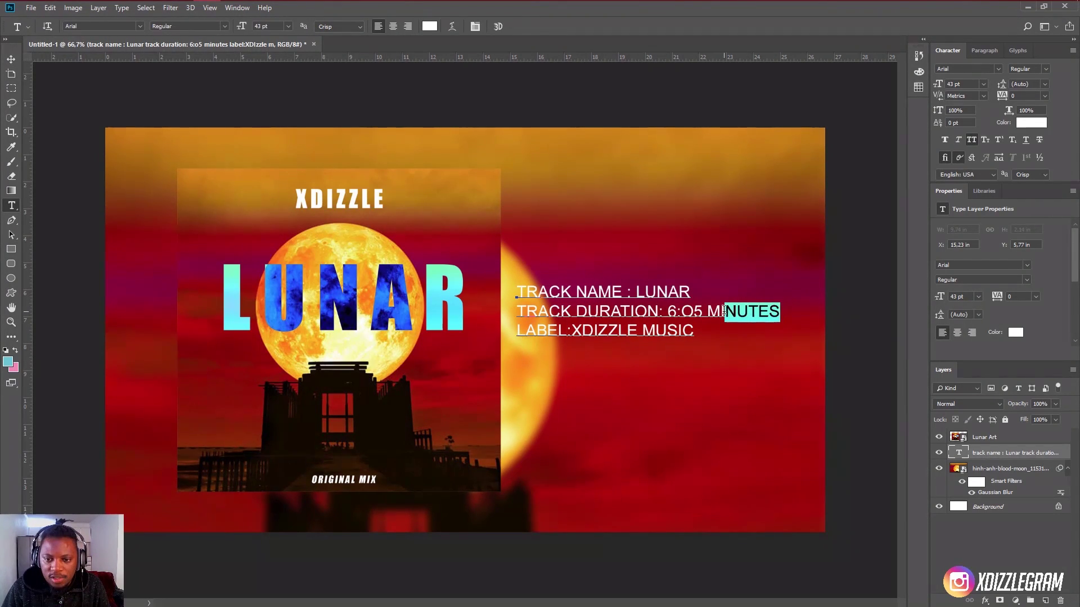
pyautogui.write('S')
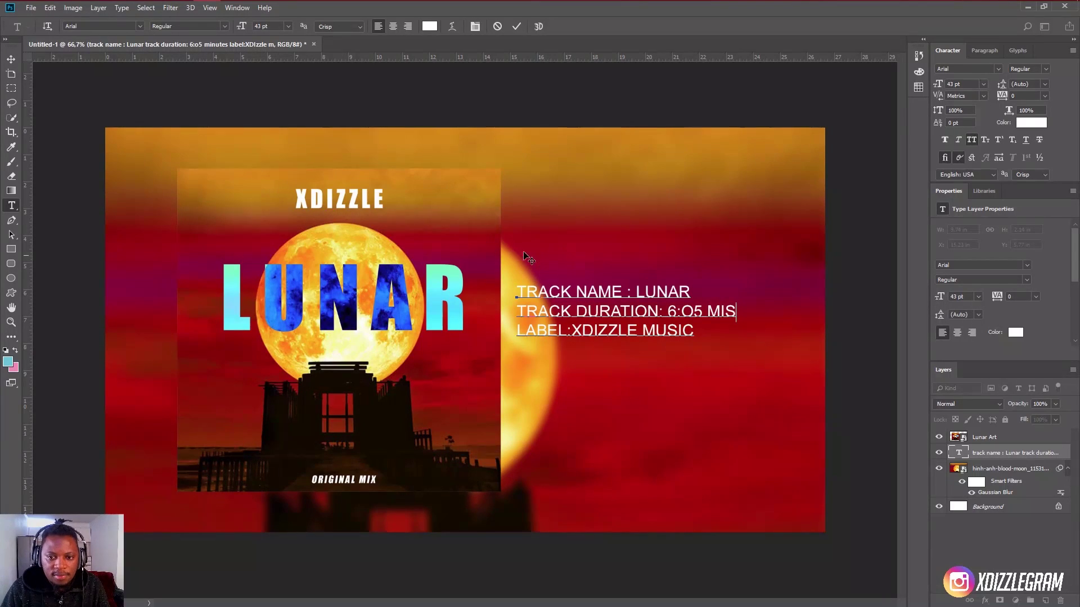
pyautogui.click(10, 58)
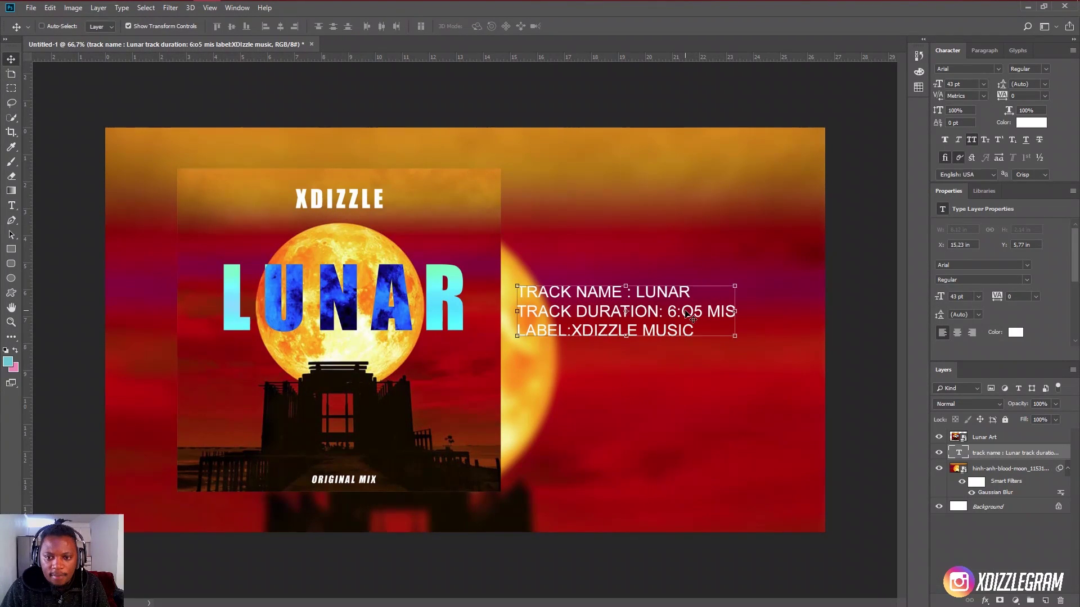
pyautogui.moveTo(691, 316); pyautogui.dragTo(700, 310)
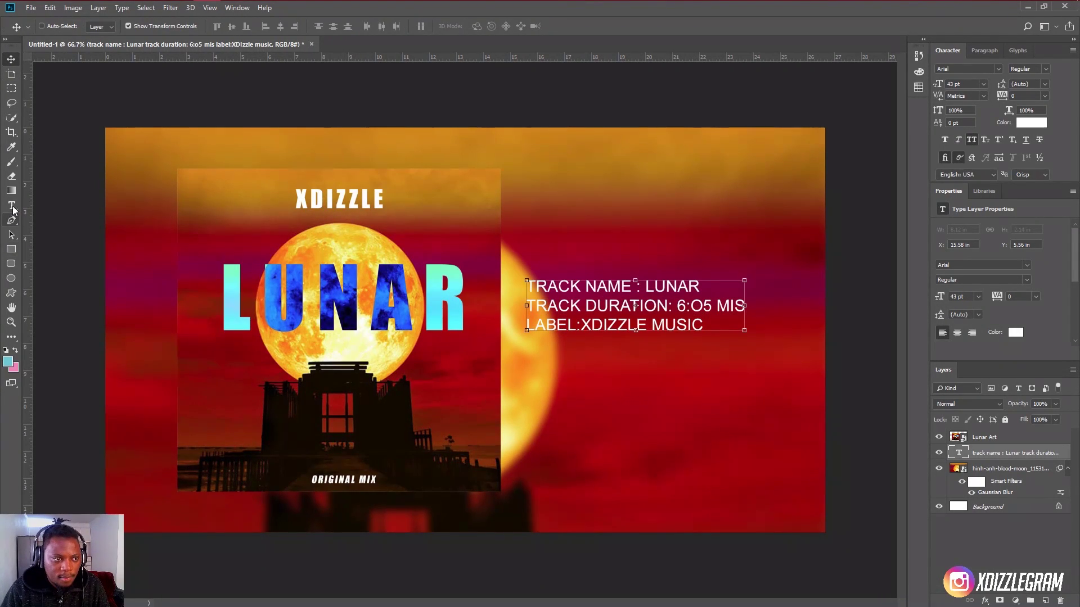
# Insert N to make MINS, then enlarge the track info to 52 pt and reposition it
pyautogui.click(11, 206)
pyautogui.click(735, 306)
pyautogui.write('N')
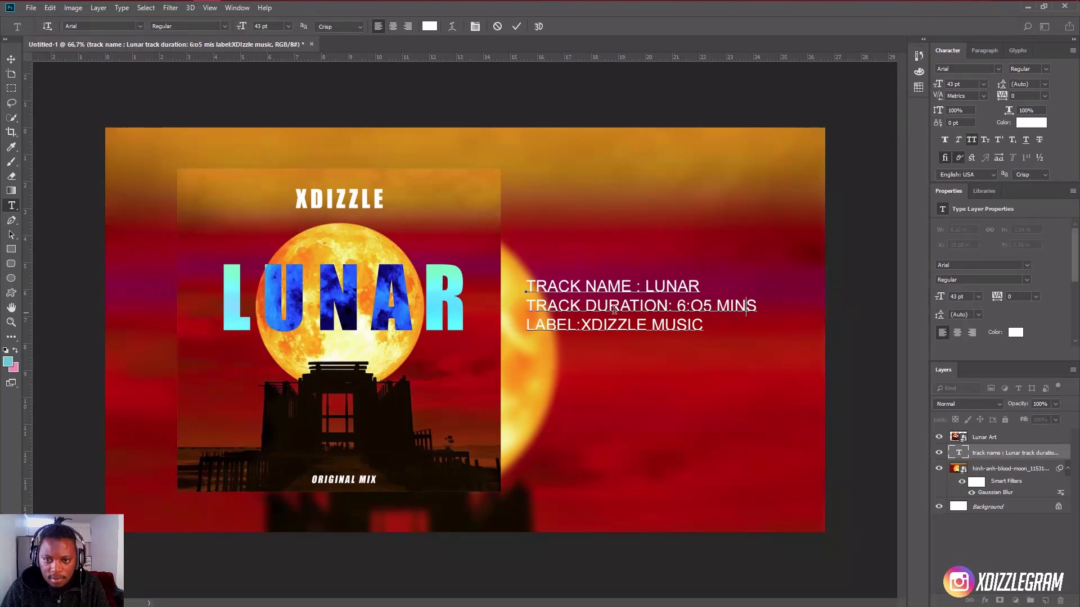
pyautogui.click(11, 58)
pyautogui.moveTo(582, 294); pyautogui.dragTo(605, 288)
pyautogui.moveTo(938, 86); pyautogui.dragTo(943, 85)
pyautogui.moveTo(691, 285); pyautogui.dragTo(670, 287)
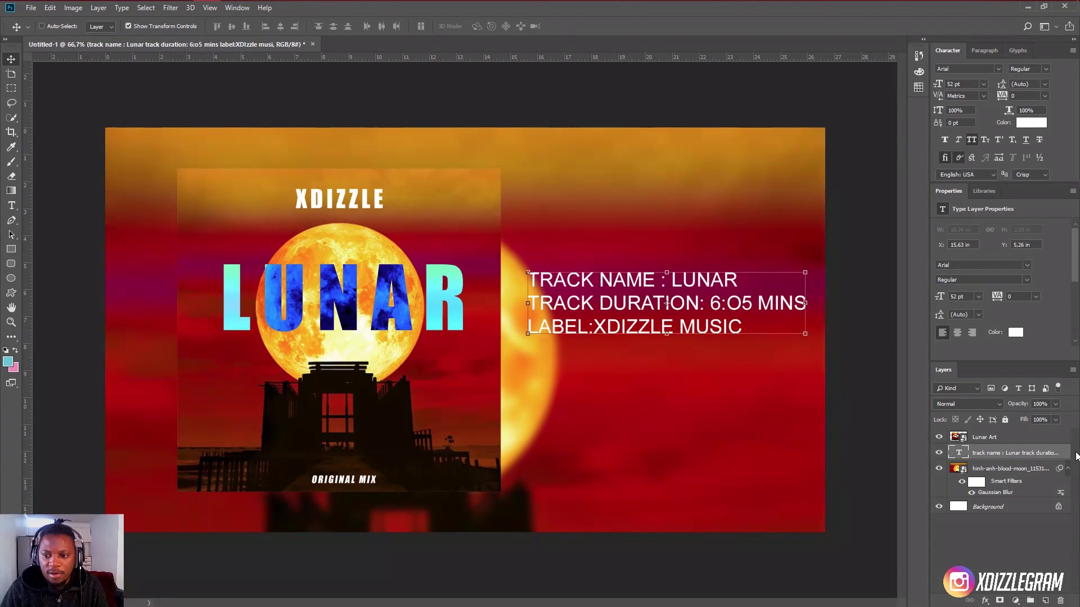
# Add a Drop Shadow to the track-info layer at about 77% opacity
pyautogui.rightClick(1002, 455)
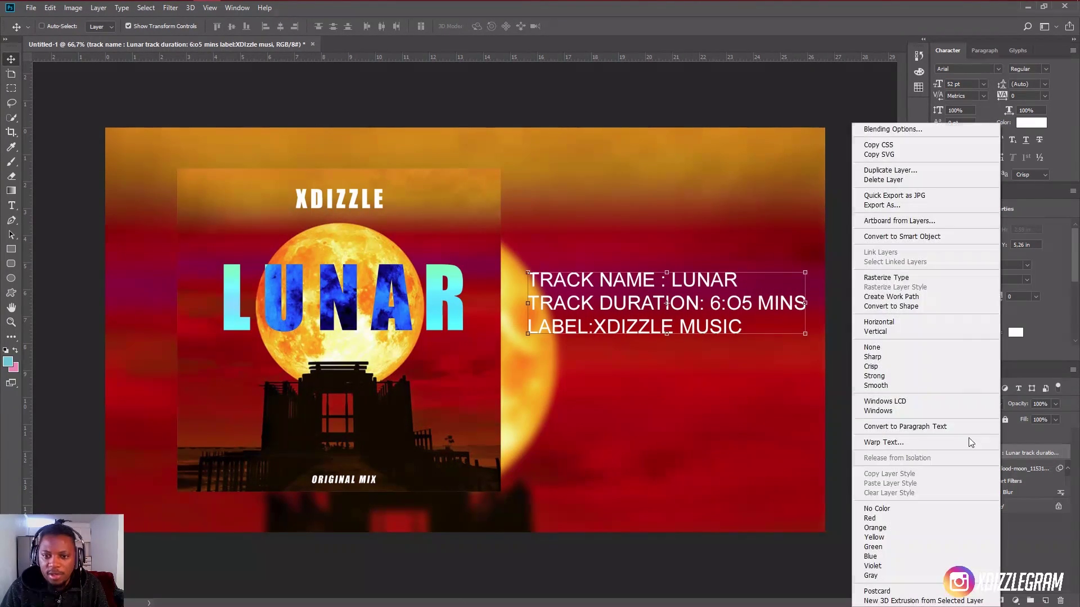
pyautogui.click(886, 130)
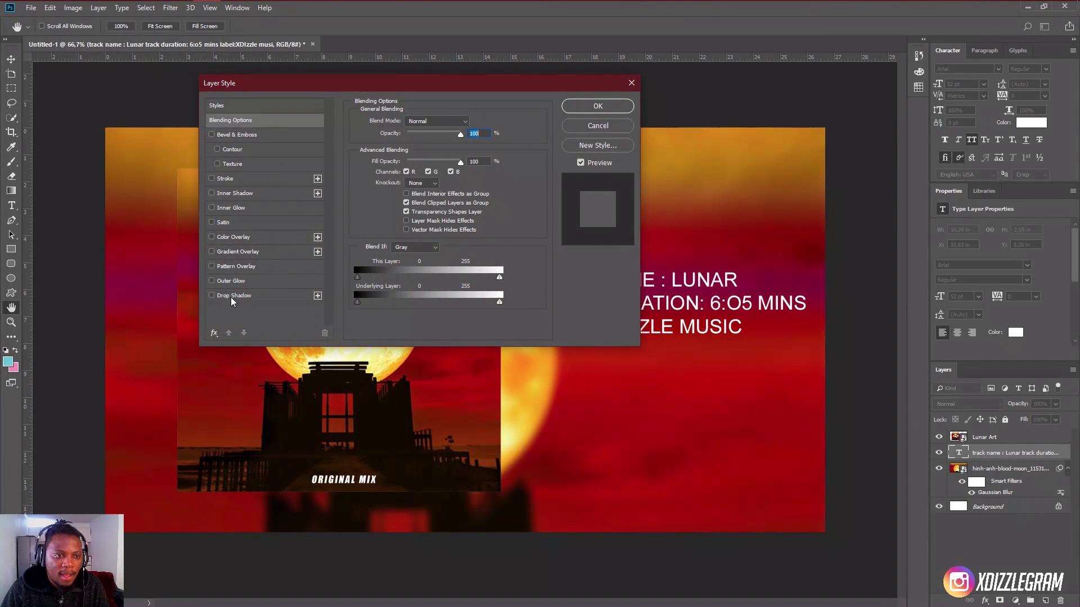
pyautogui.click(233, 297)
pyautogui.moveTo(448, 100); pyautogui.dragTo(333, 202)
pyautogui.moveTo(337, 241); pyautogui.dragTo(311, 240)
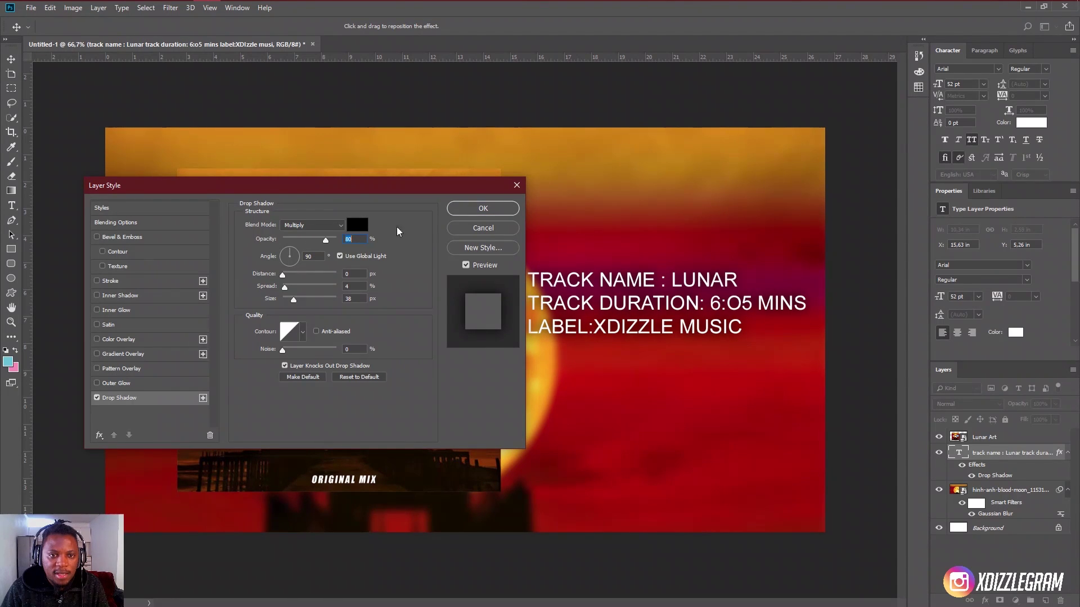
pyautogui.click(467, 206)
# Increase the track-info leading to about 108 pt and settle the block beside the cover
pyautogui.moveTo(613, 326); pyautogui.dragTo(597, 345)
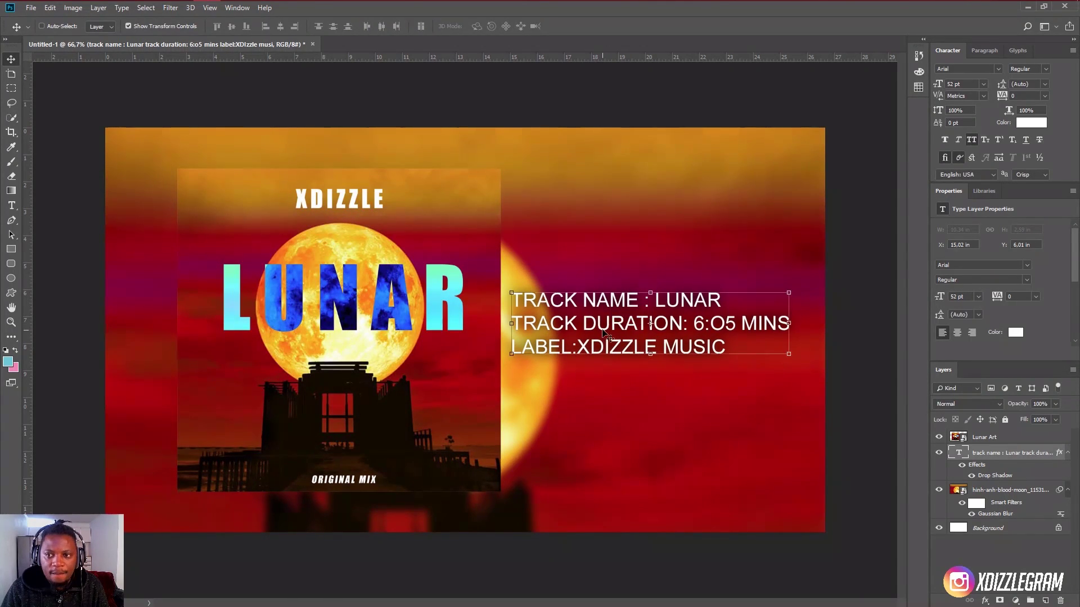
pyautogui.moveTo(934, 84); pyautogui.dragTo(935, 84)
pyautogui.moveTo(694, 301); pyautogui.dragTo(694, 285)
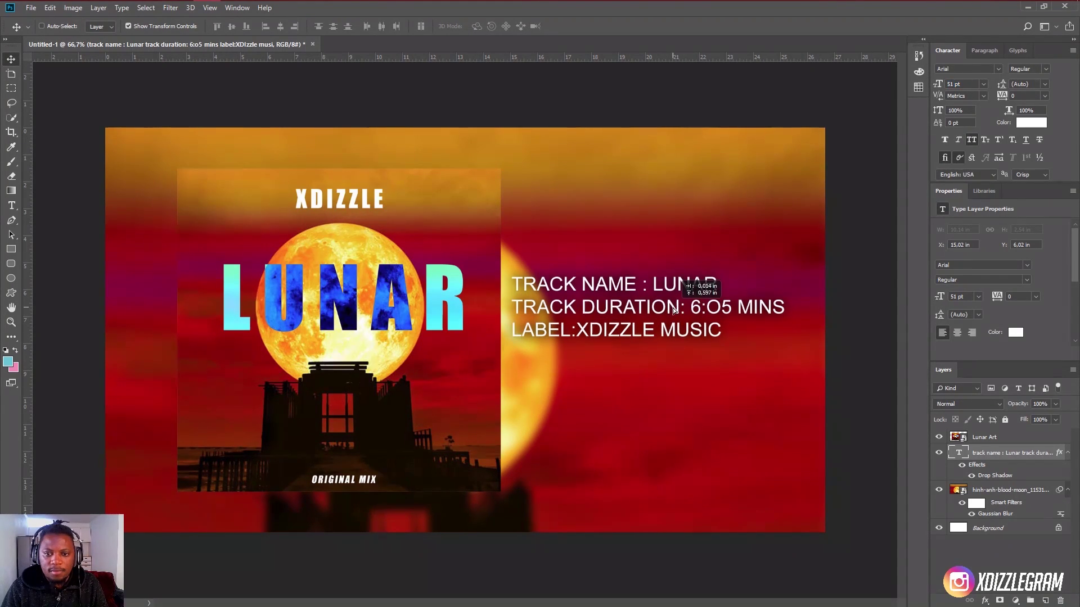
pyautogui.moveTo(1001, 85); pyautogui.dragTo(1023, 84)
pyautogui.moveTo(612, 308)
pyautogui.mouseDown()
pyautogui.moveTo(612, 295)
pyautogui.moveTo(618, 313)
pyautogui.mouseUp()
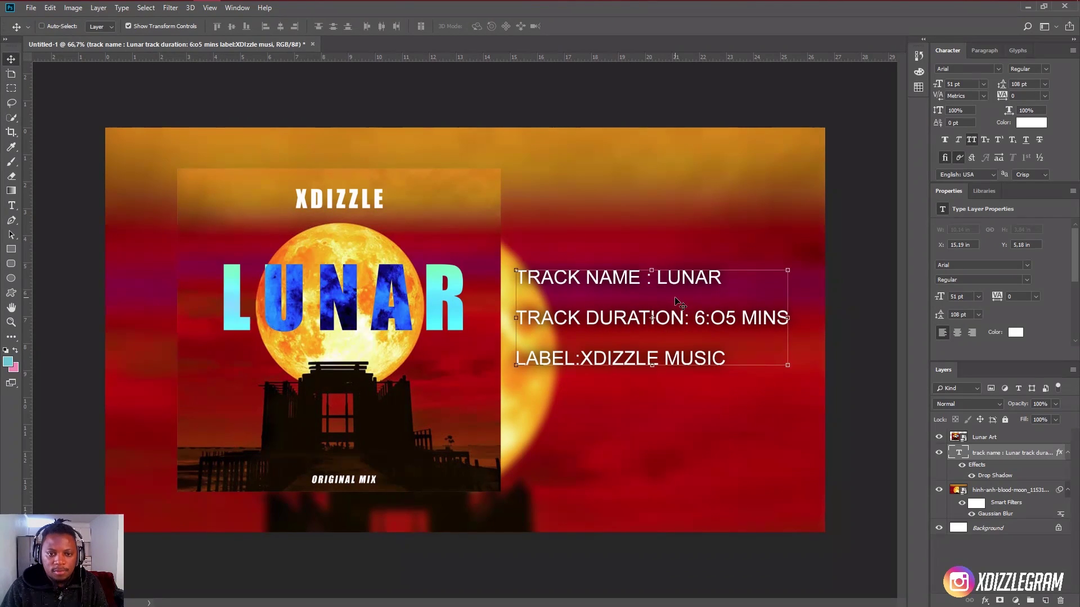
pyautogui.click(994, 489)
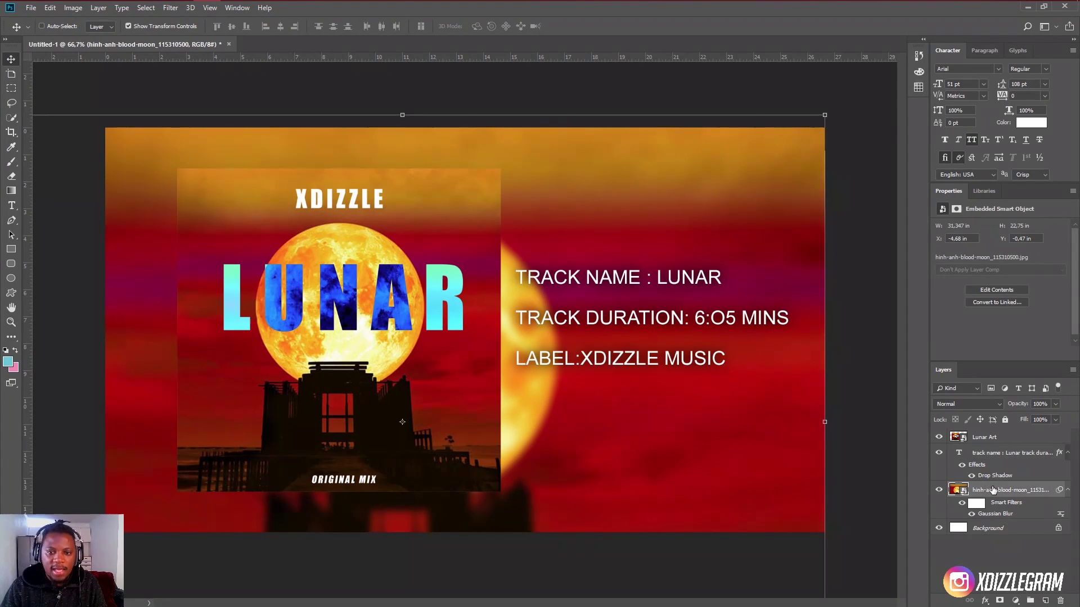